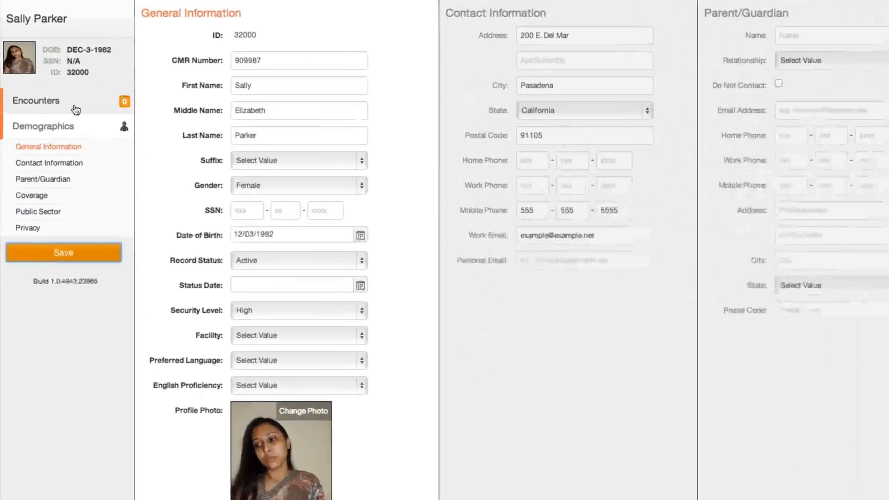
Create a new HSI encounter for the patient.
click(42, 60)
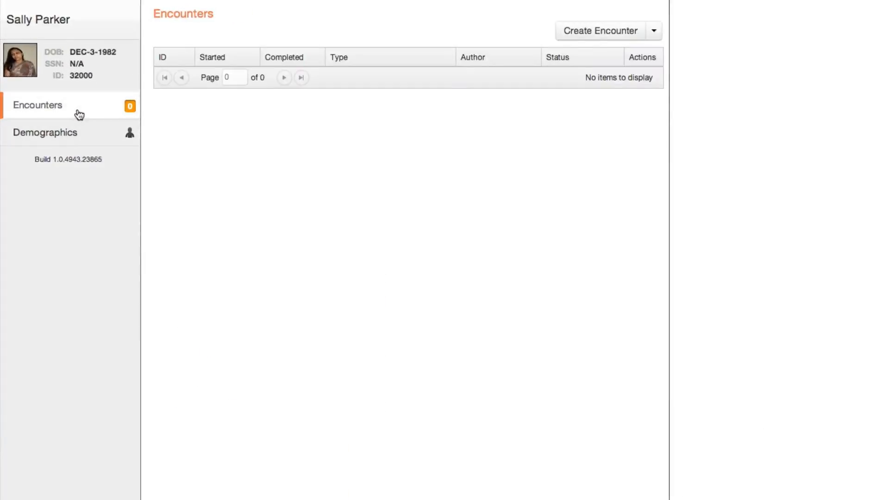
click(653, 31)
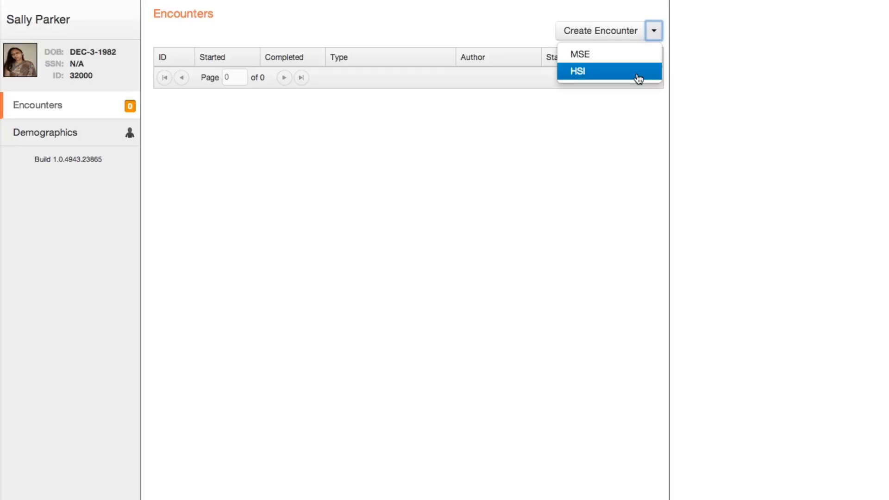
click(638, 74)
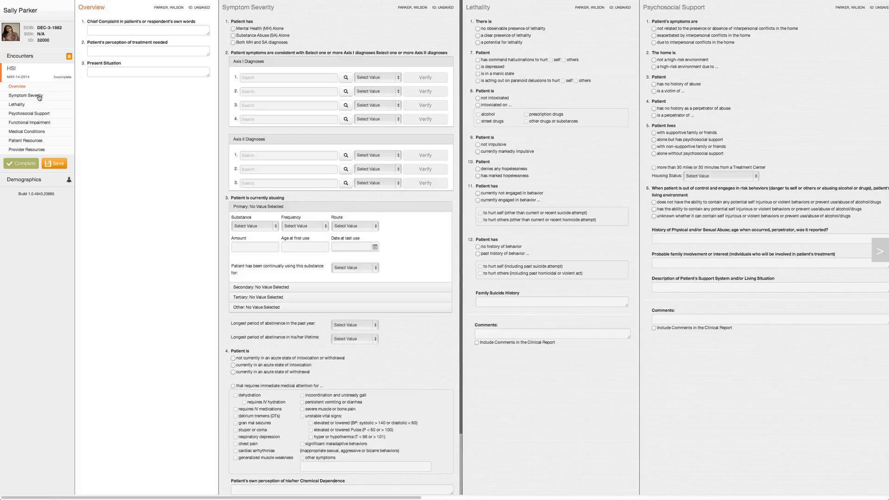
Look through the HSI form's sections from Symptom Severity to Provider Resources.
click(39, 96)
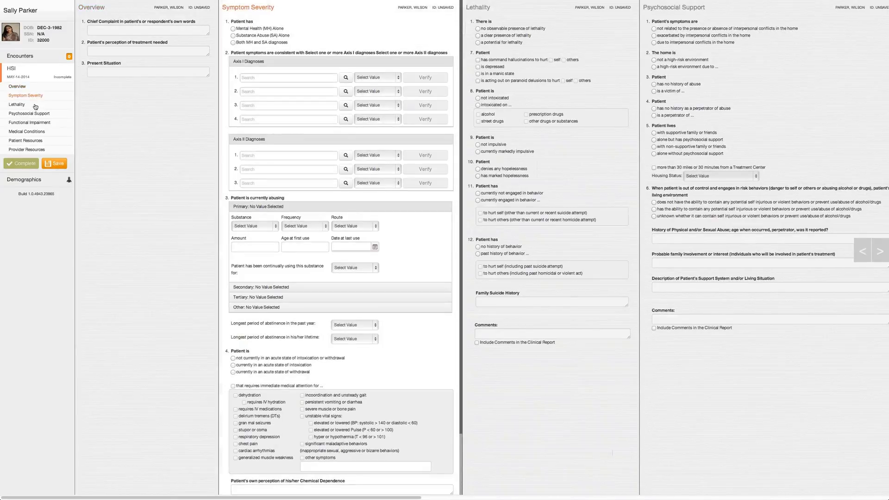
click(34, 105)
click(37, 114)
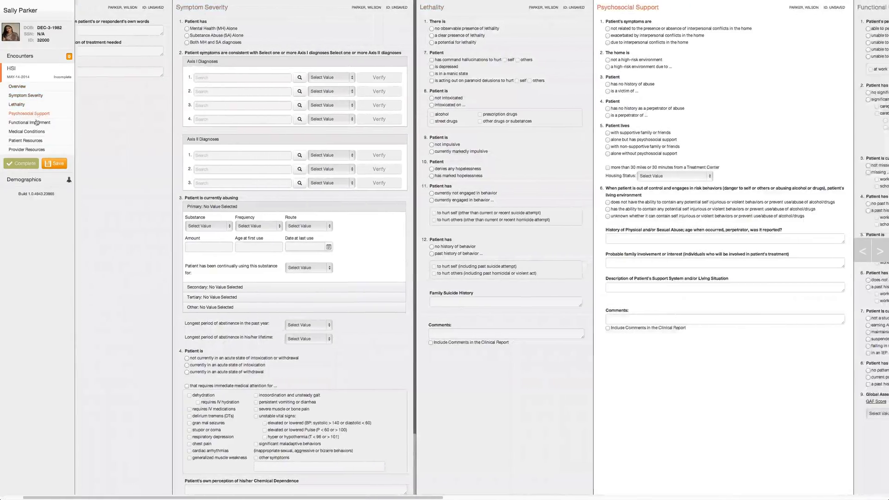
click(37, 123)
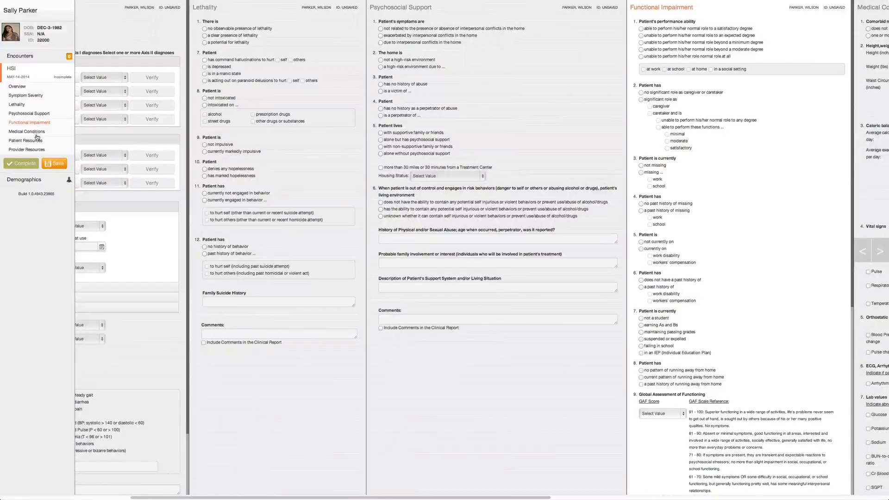
click(37, 132)
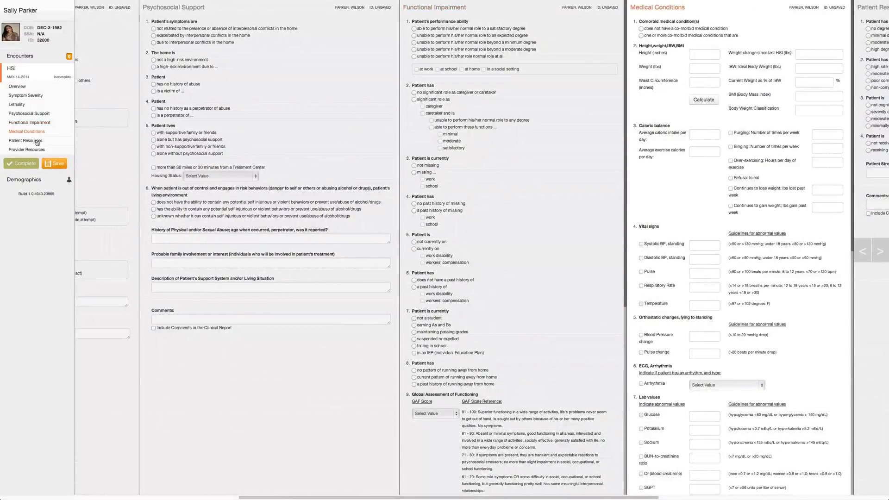
click(37, 141)
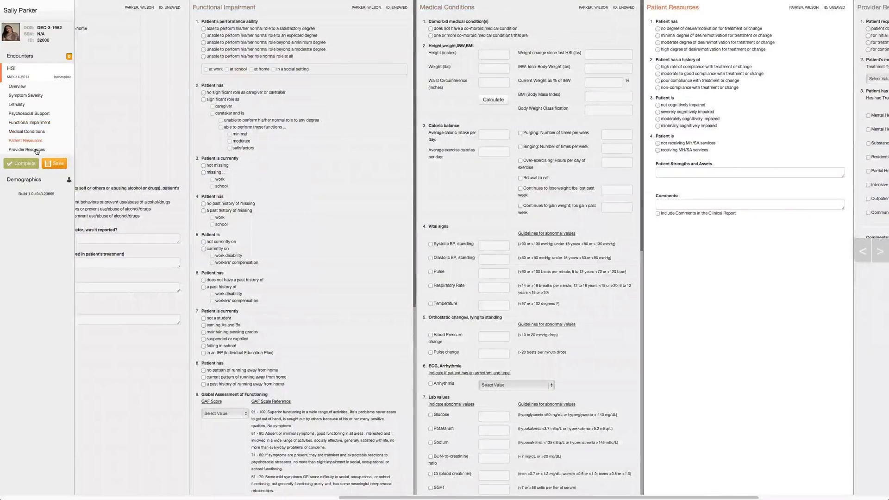
click(36, 150)
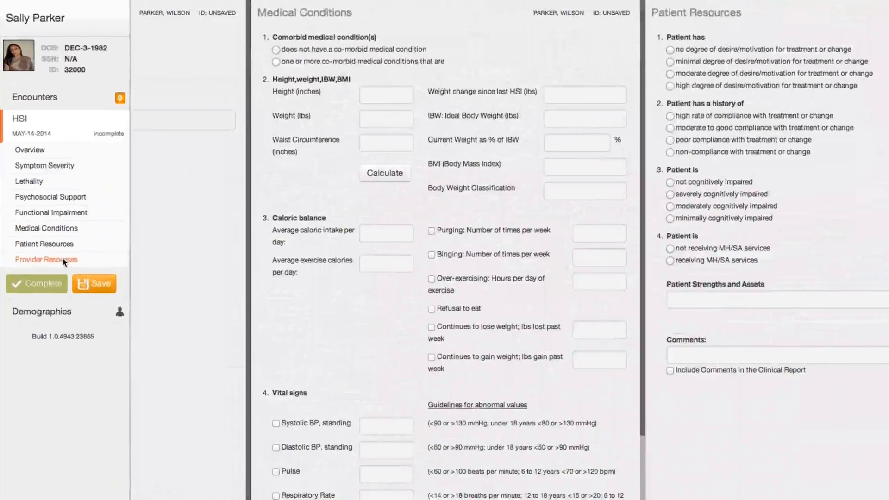
Begin the chief complaint in the HSI Overview with "Patient has lost a lot of weight recently.".
click(52, 151)
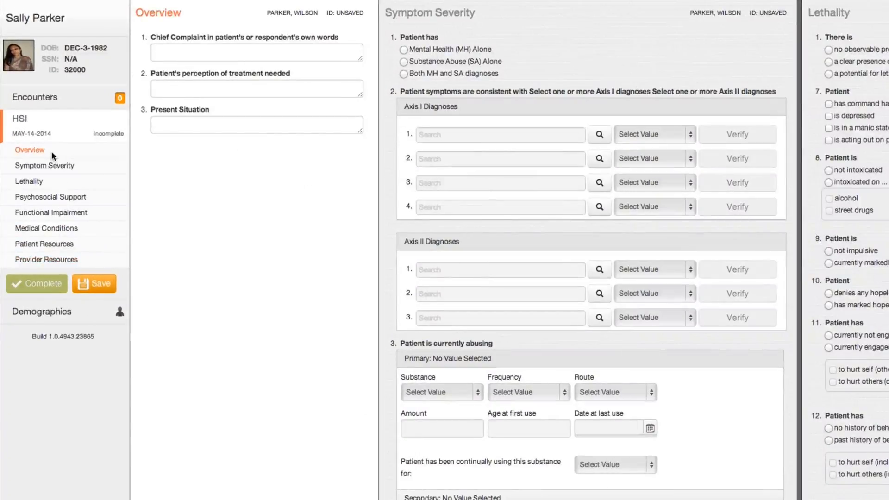
click(178, 51)
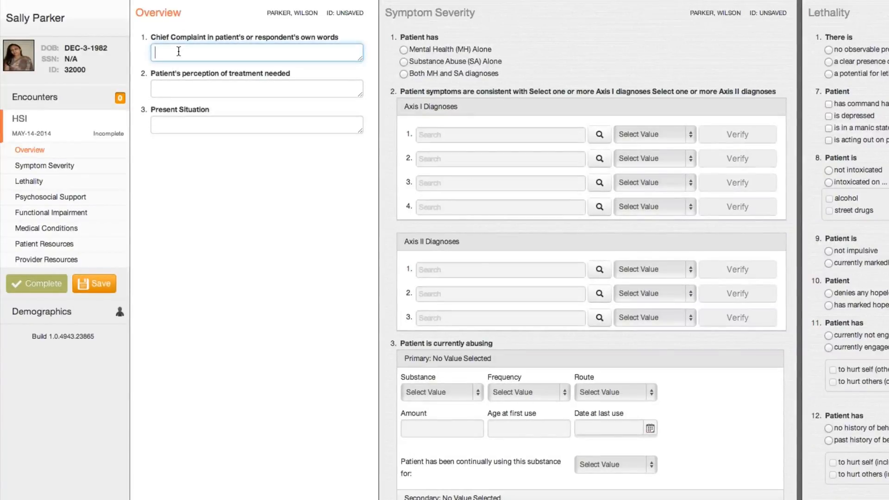
text(Patient)
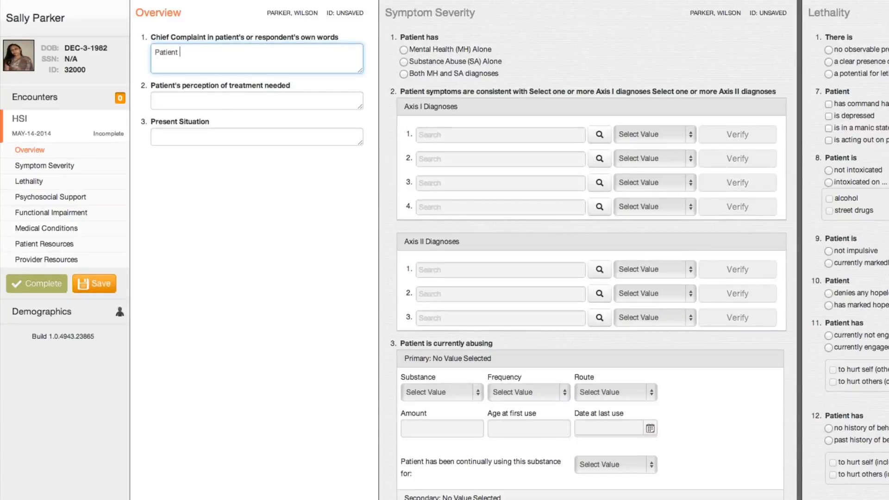
text( has lost a lot of weight re)
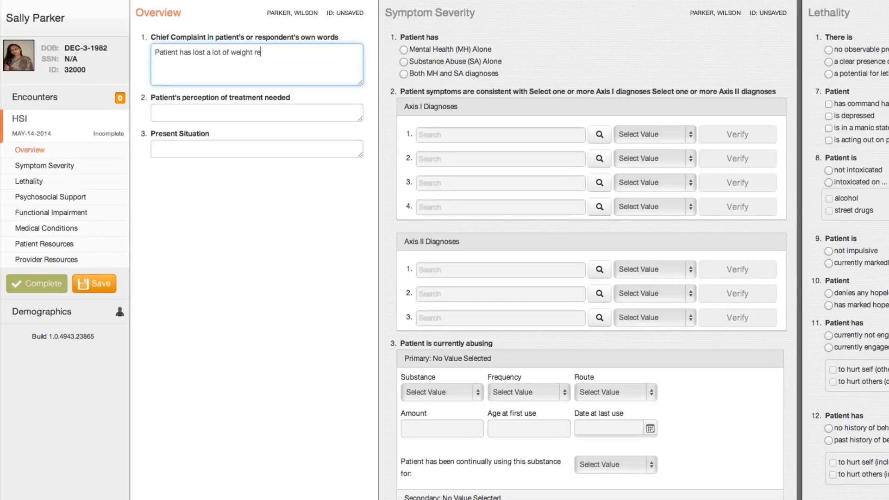
text(cently. S)
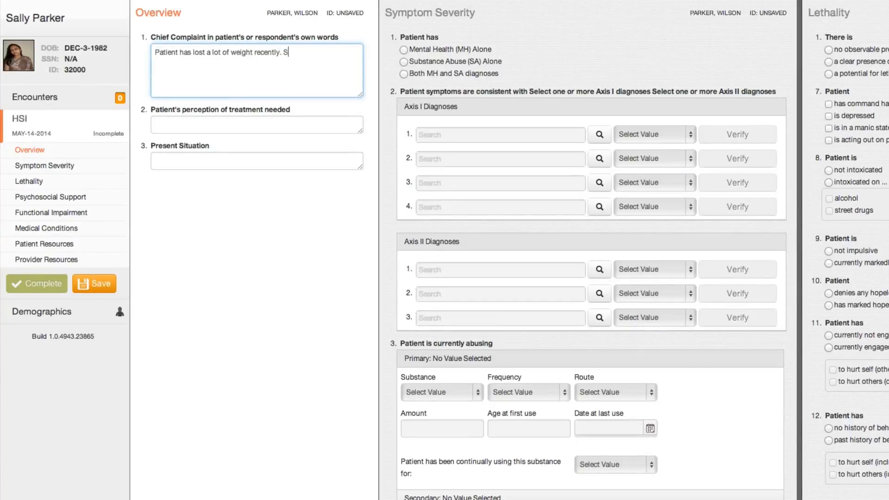
text(he has relatives who )
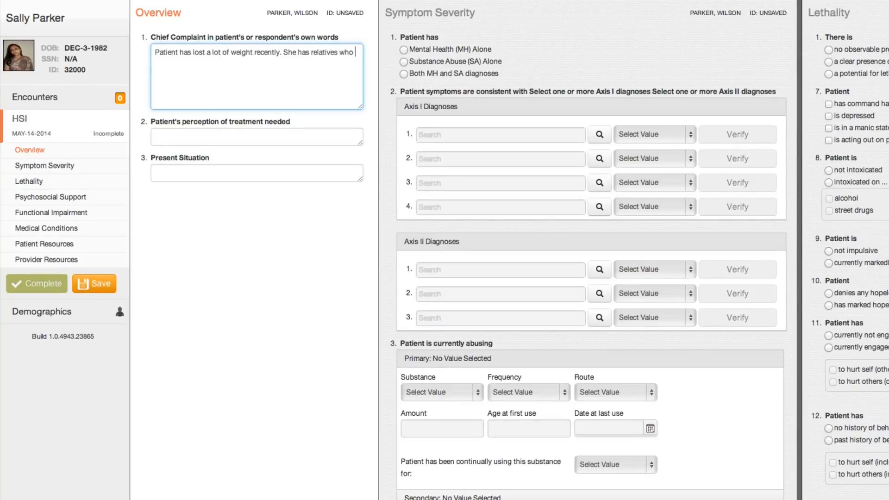
text(tell her that she is too thin. She i)
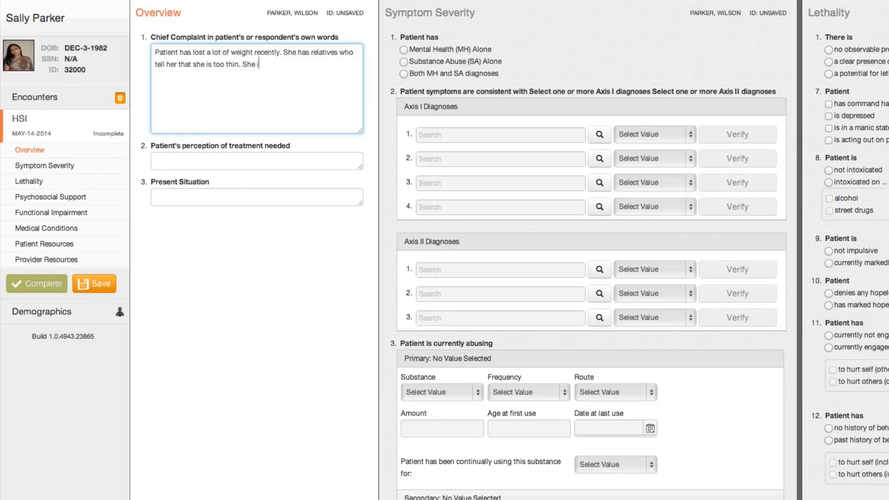
text(s slightly depressed. She i)
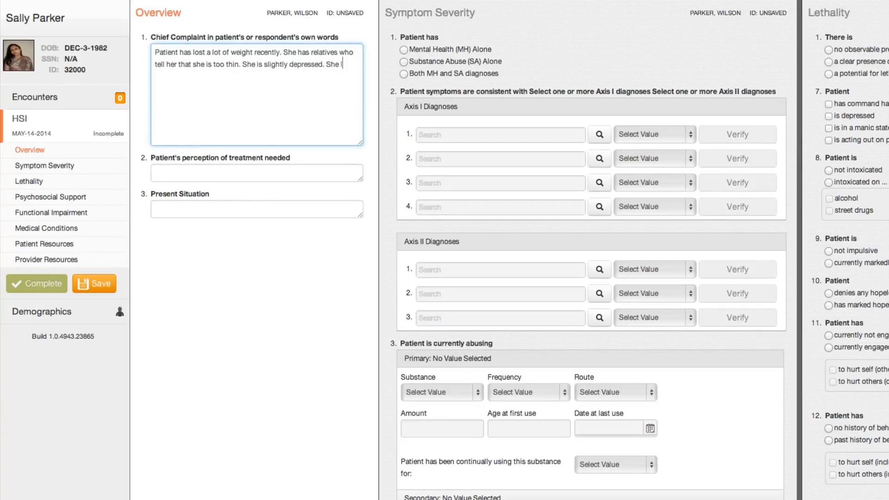
text(s easily fatigued. She )
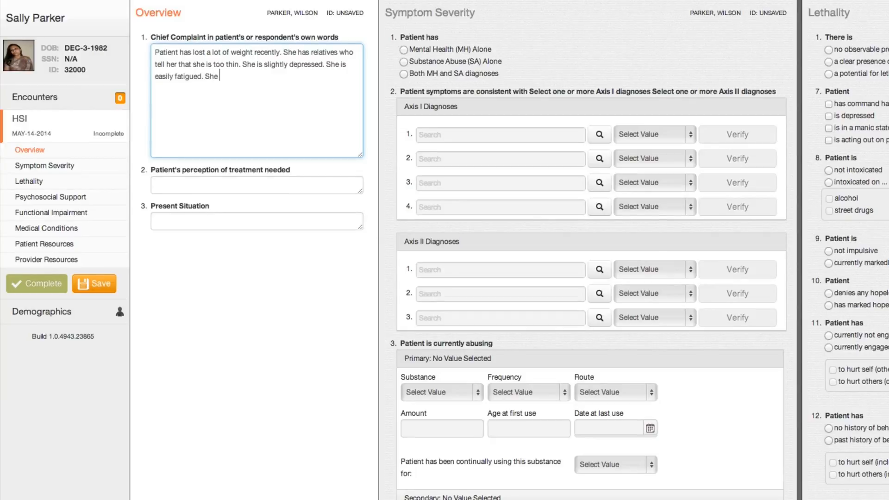
text(hasn't received a diagnosis.)
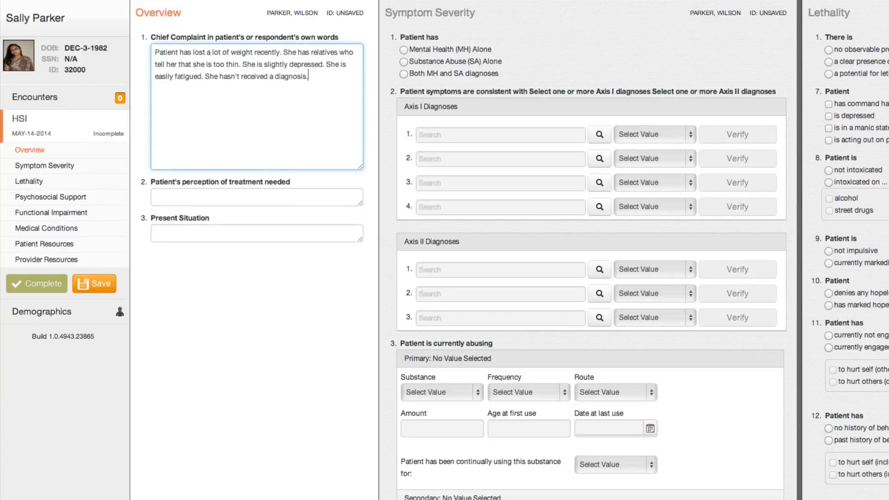
Enter perceived treatment needed: "She needs medicine to help her sleep. Her diet is not a problem and she'd like to continue to lose a couple more pounds.".
key(Tab)
text(She need)
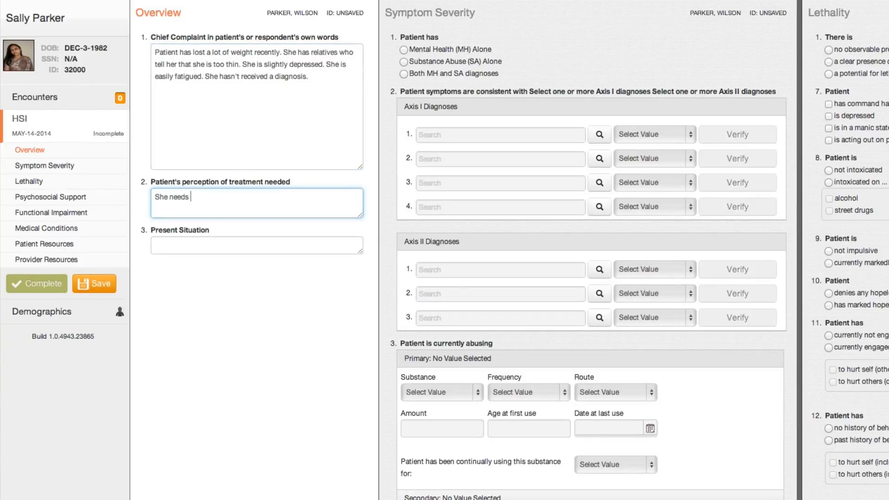
text(s medicine to help her sle)
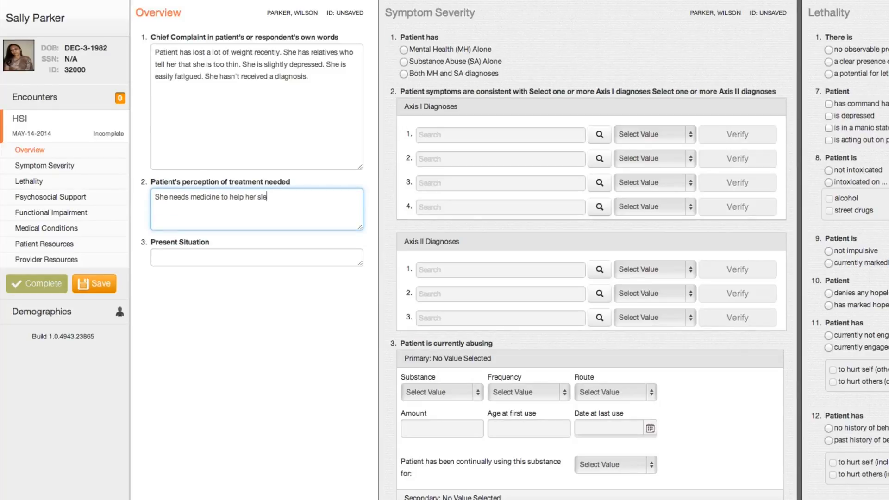
text(ep. Her diet is not a problem and )
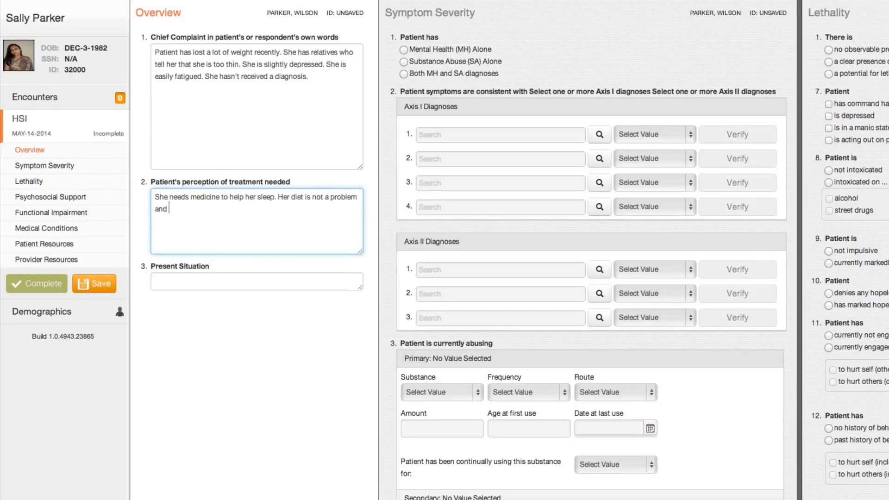
text(she'd like to continue to )
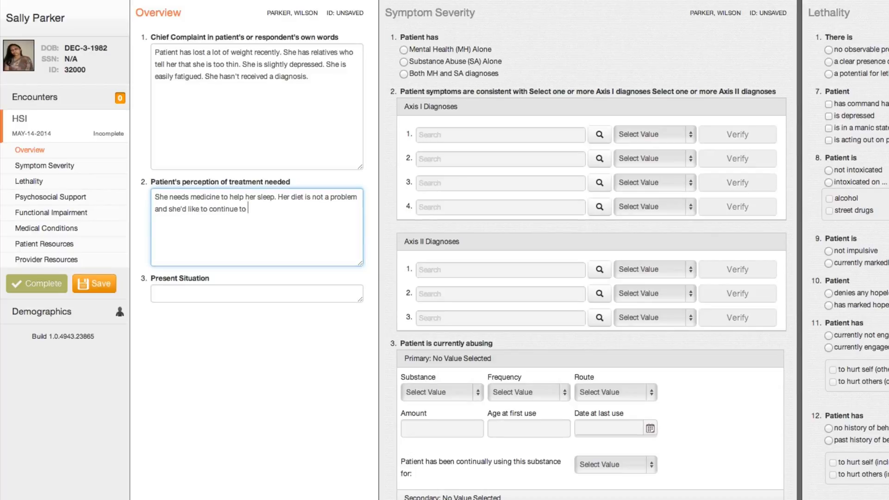
text(lose a couple more pounds.)
Enter the present situation: "Woman in her 20's, recently started college, struggling in school because she can't get enough rest.".
key(Tab)
text(Wo)
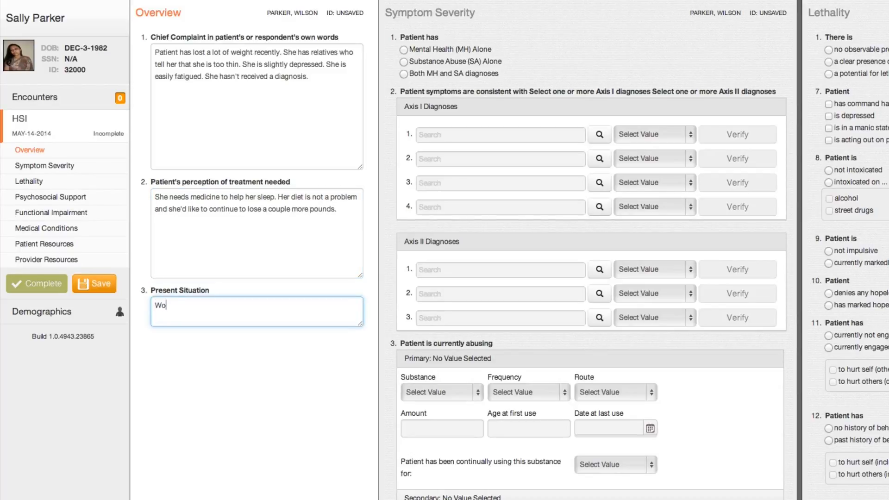
text(man in her 20's, recently started college)
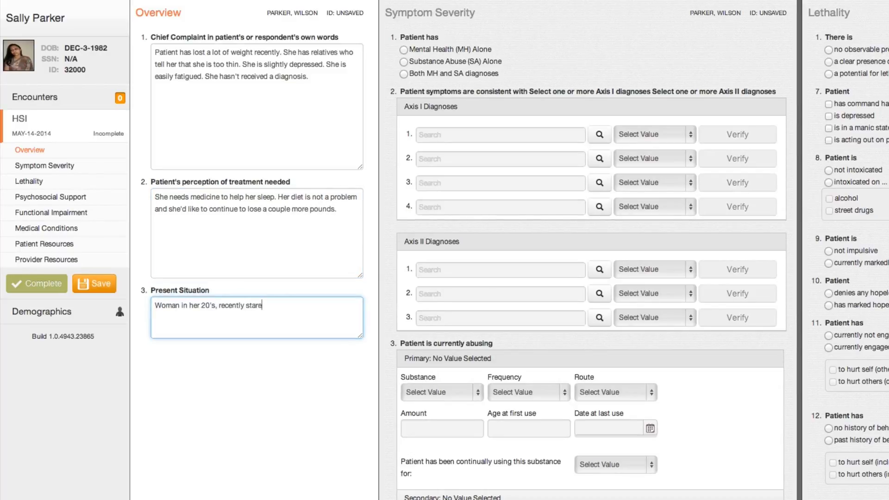
text(, struggling in school )
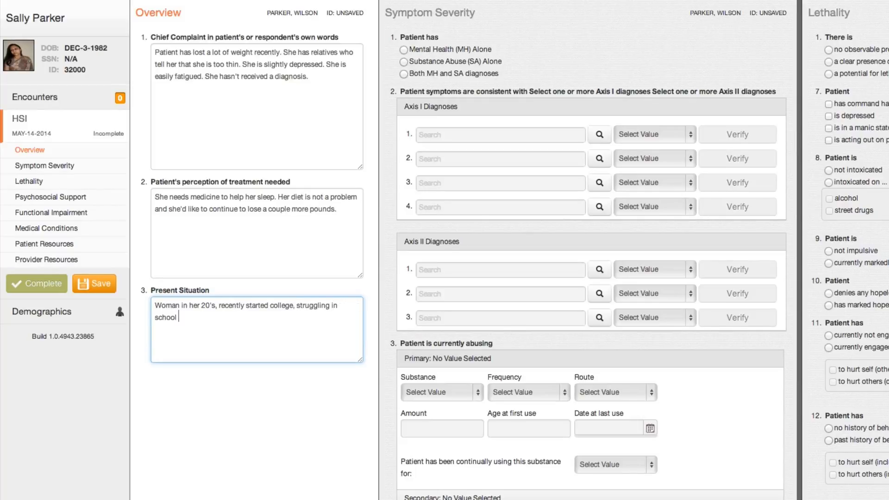
text(because she can't )
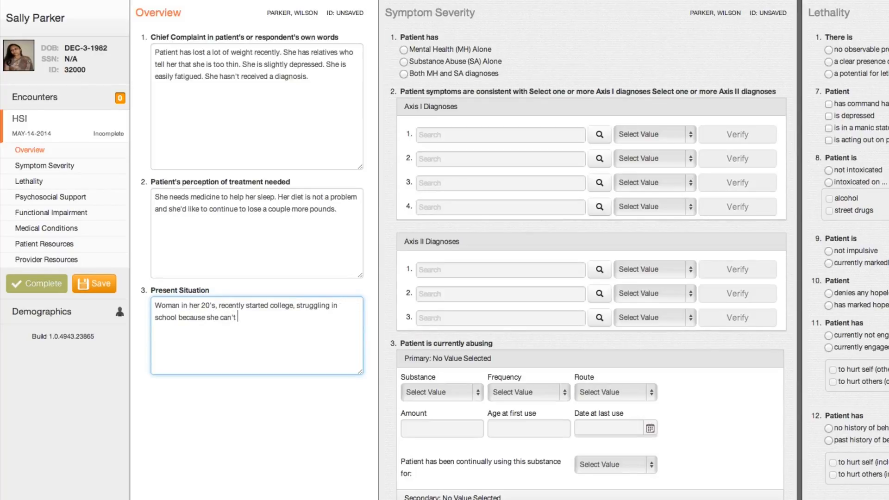
text(get enough rest.)
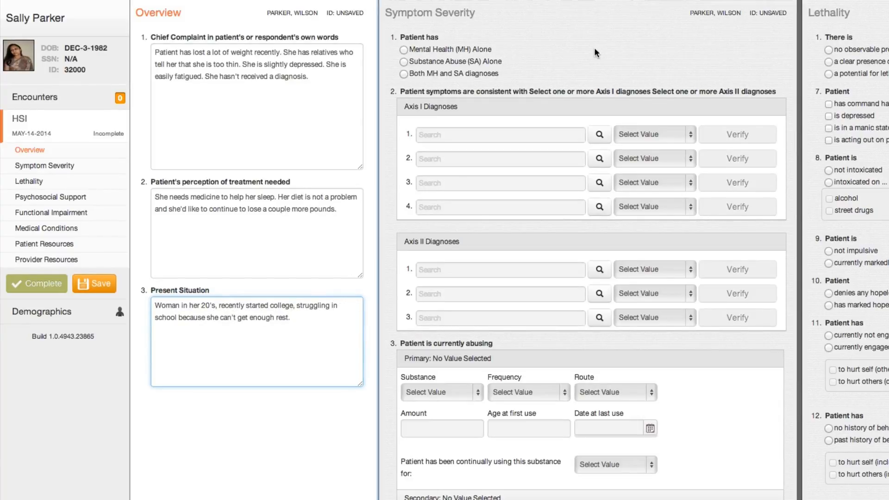
Try each diagnosis type under Symptom Severity: Mental Health (MH) Alone, Substance Abuse (SA) Alone, and Both MH and SA diagnoses.
click(593, 48)
click(404, 49)
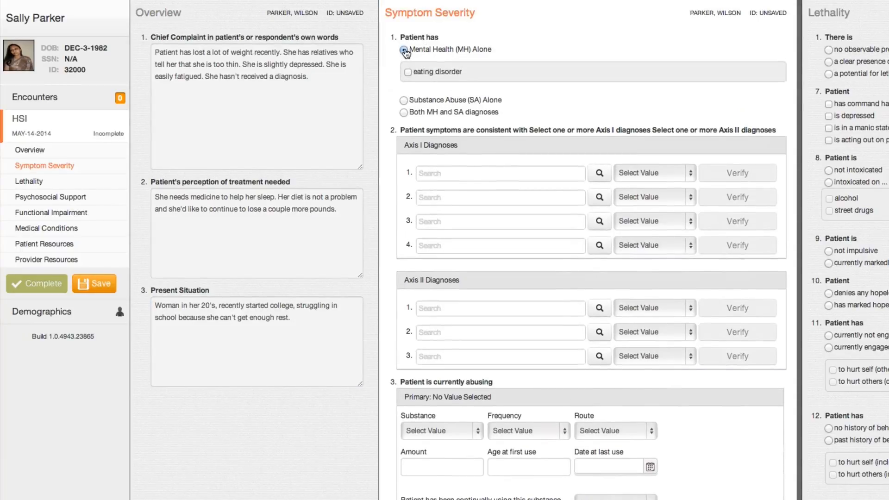
click(404, 101)
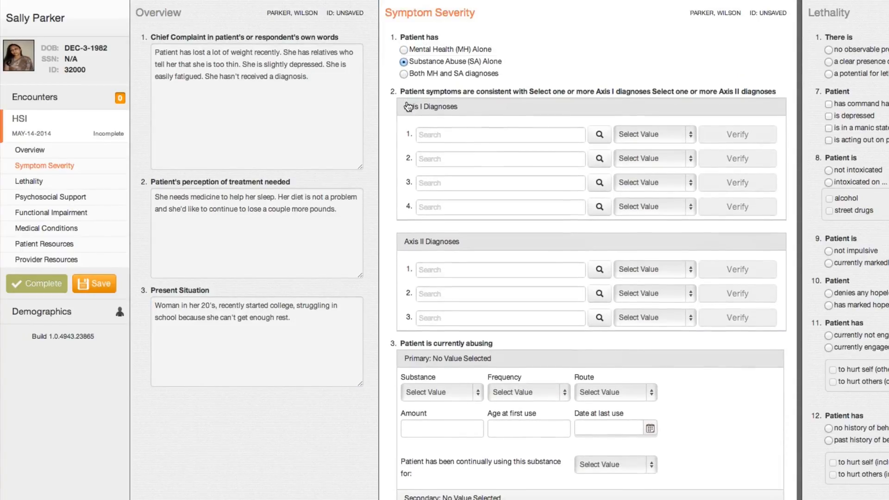
click(404, 74)
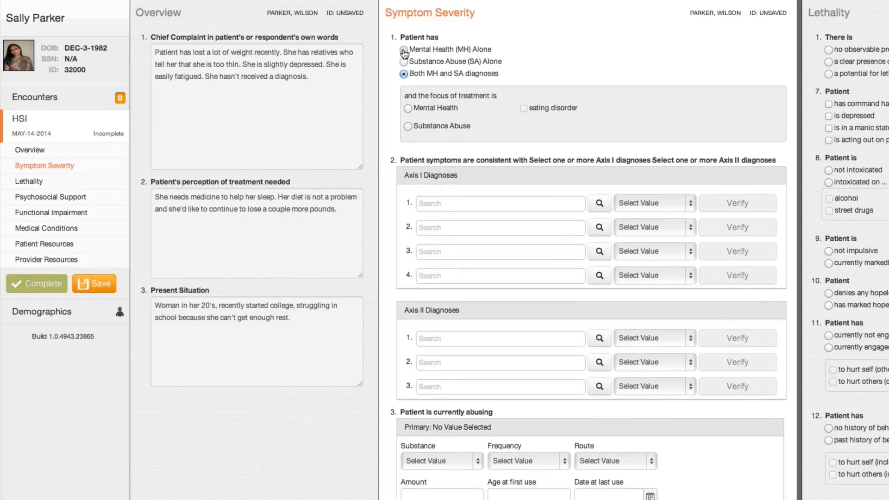
Set the patient's diagnosis type to Mental Health (MH) Alone with an eating disorder.
click(404, 50)
click(408, 72)
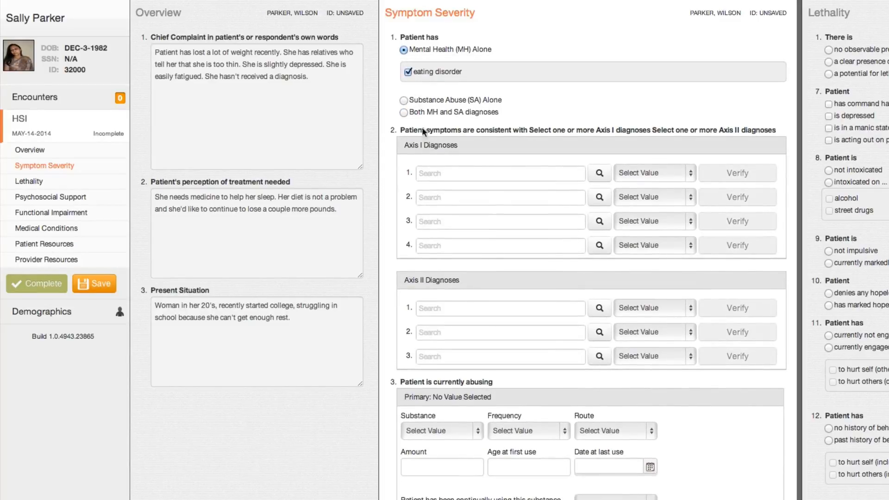
Search for "anore" and enter 307.1 Anorexia Nervosa as the first Axis I diagnosis.
click(448, 171)
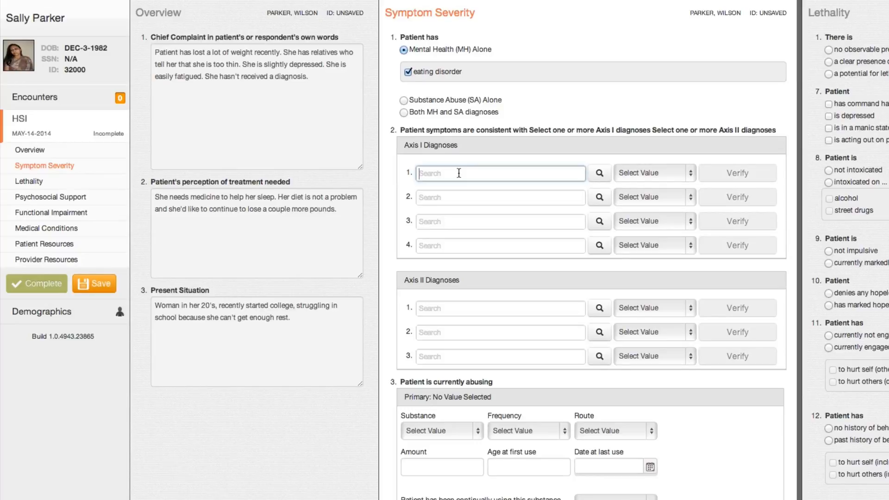
text(anore)
key(Down)
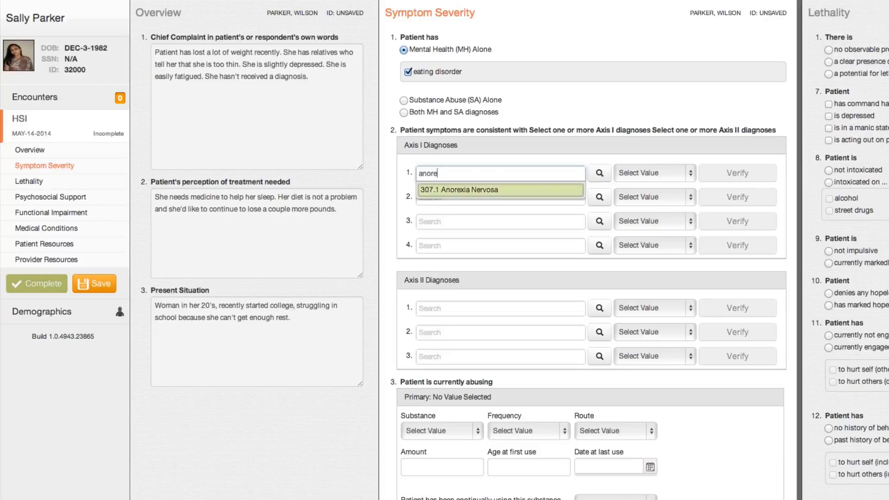
key(Return)
drag(458, 173, 560, 174)
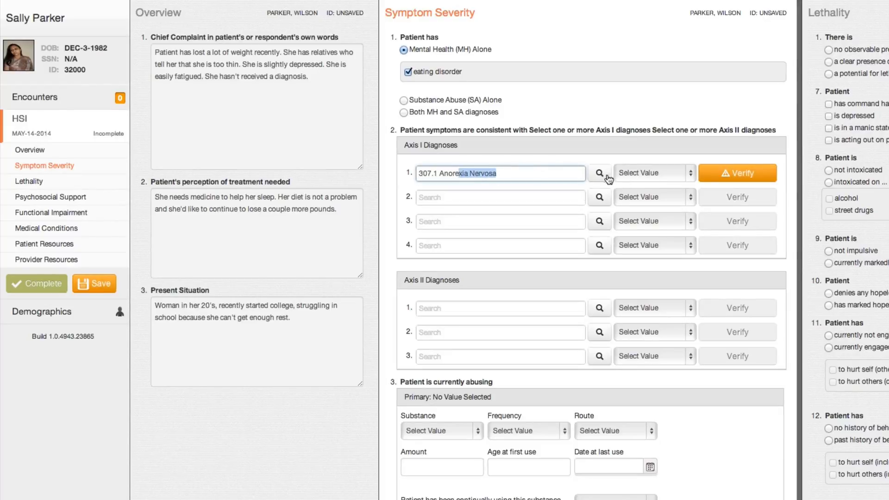
Clear the first Axis I diagnosis and refill it with 307.1 Anorexia Nervosa chosen from the Eating Disorders category.
click(551, 173)
key(super+a)
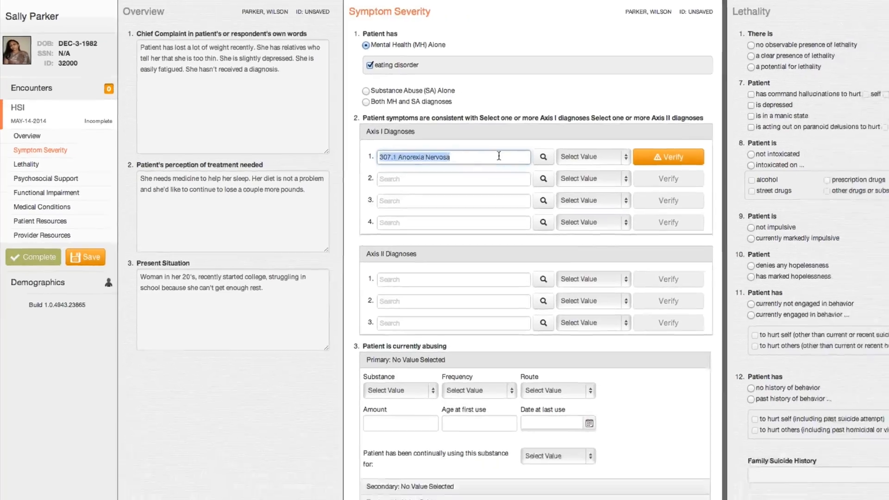
key(BackSpace)
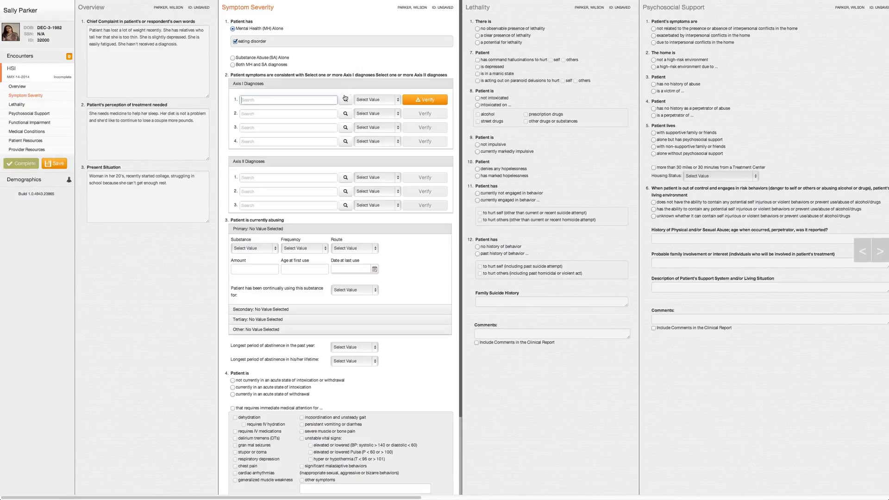
click(345, 99)
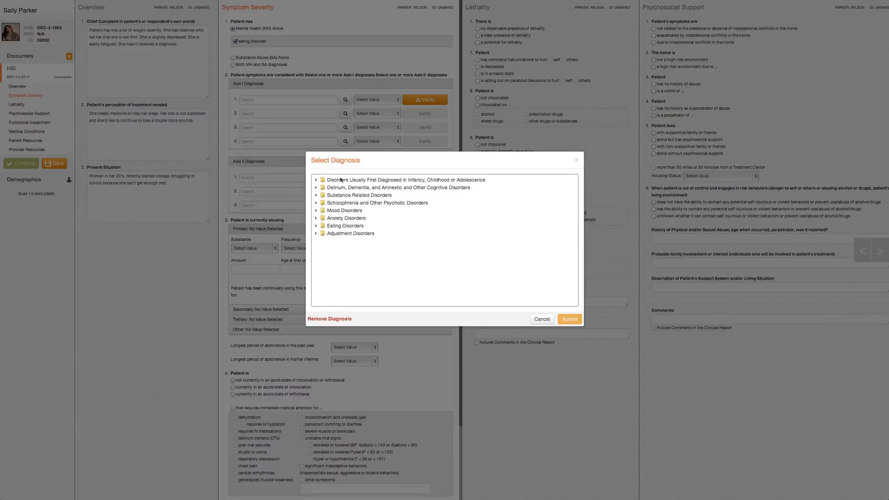
click(346, 226)
click(346, 226)
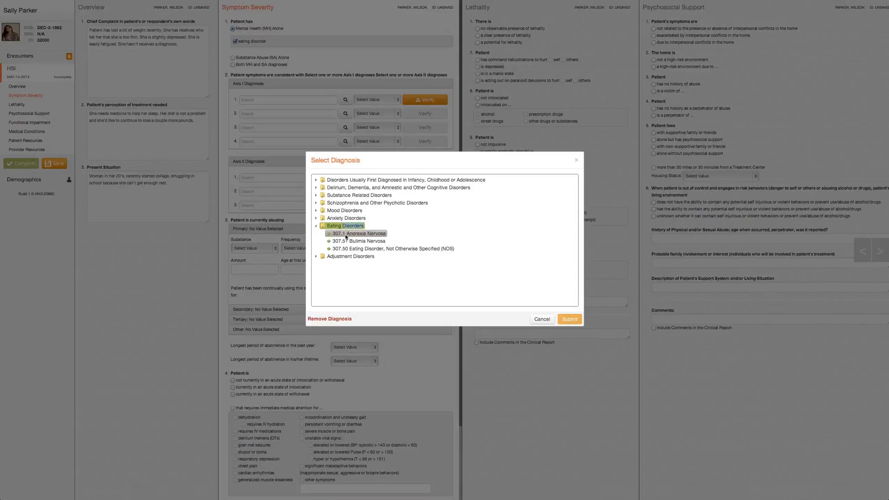
click(346, 235)
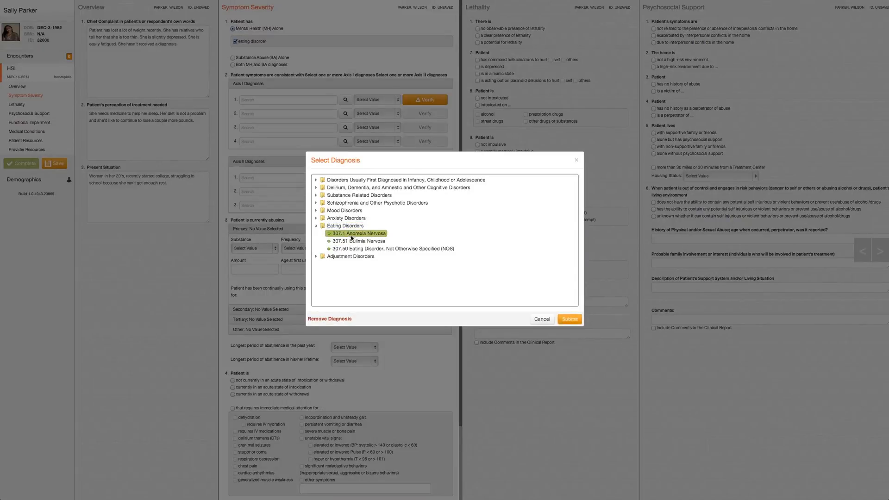
click(570, 319)
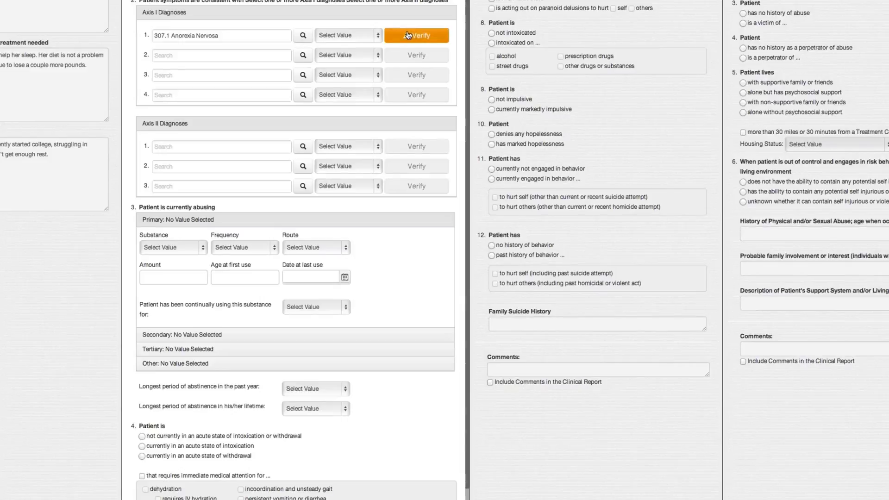
Verify the Anorexia Nervosa diagnosis with both A criteria, intense fear of gaining weight, undue influence on self-evaluation, denial of seriousness, and Restricting Type.
click(409, 34)
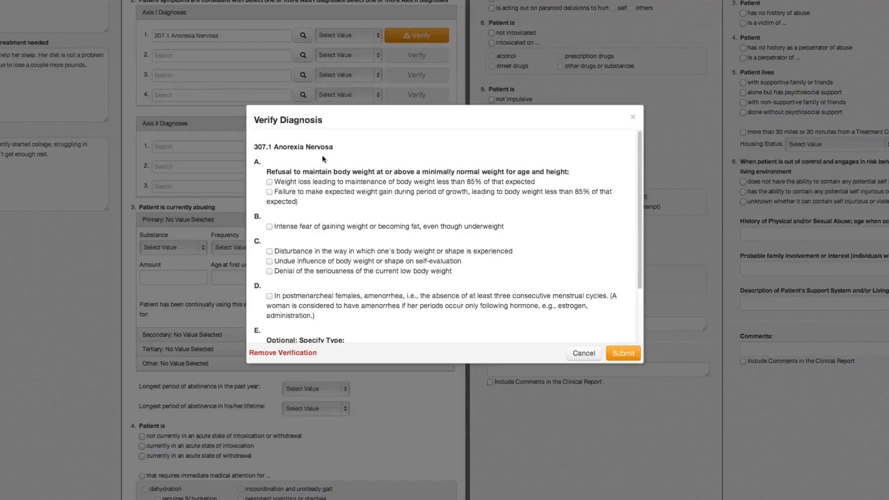
click(270, 182)
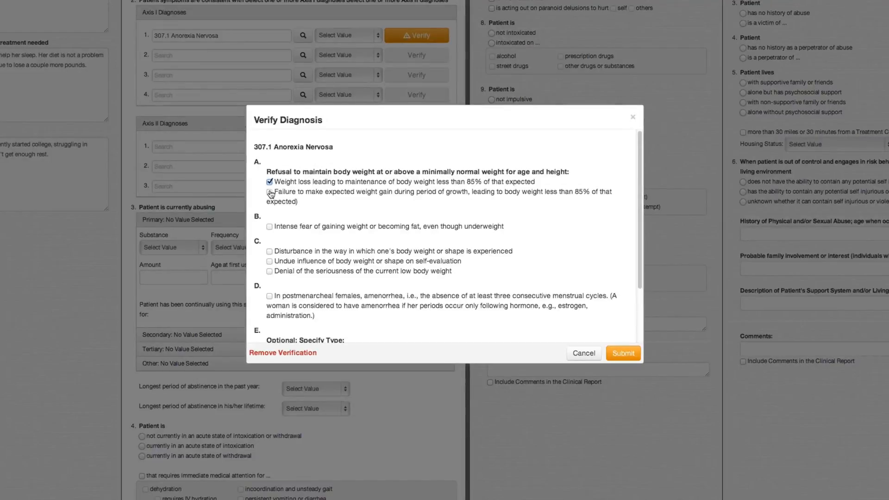
click(269, 262)
scroll(381, 265, down, 3)
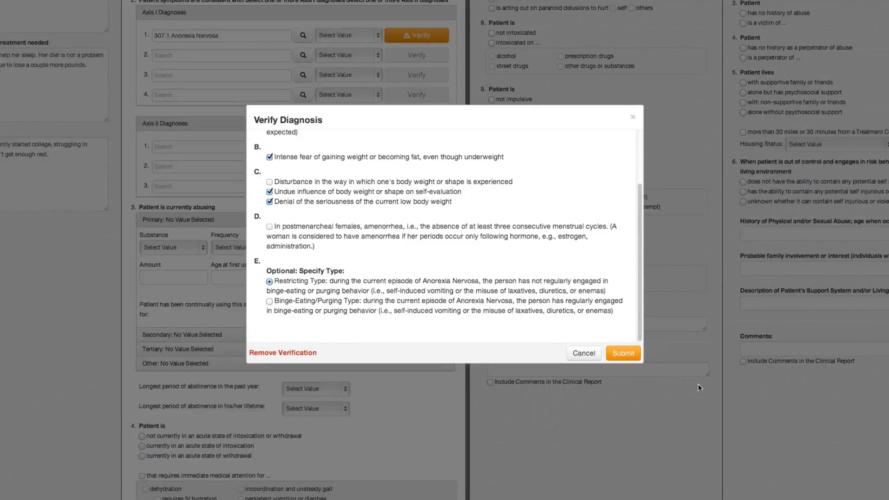
click(624, 353)
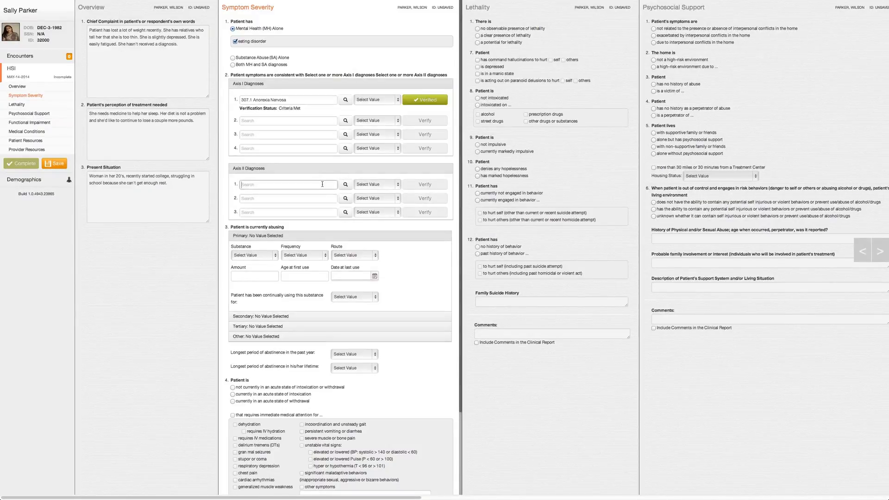
Examine the personality disorders available for the first Axis II diagnosis without choosing one.
click(345, 184)
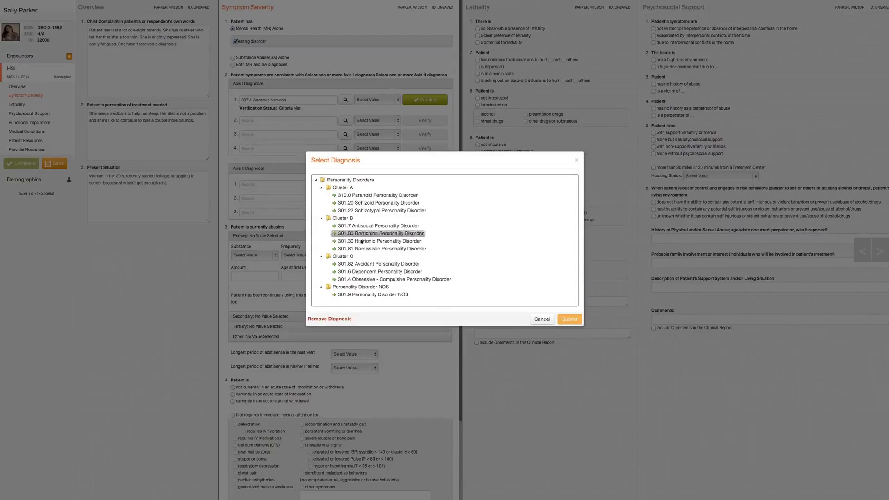
click(541, 319)
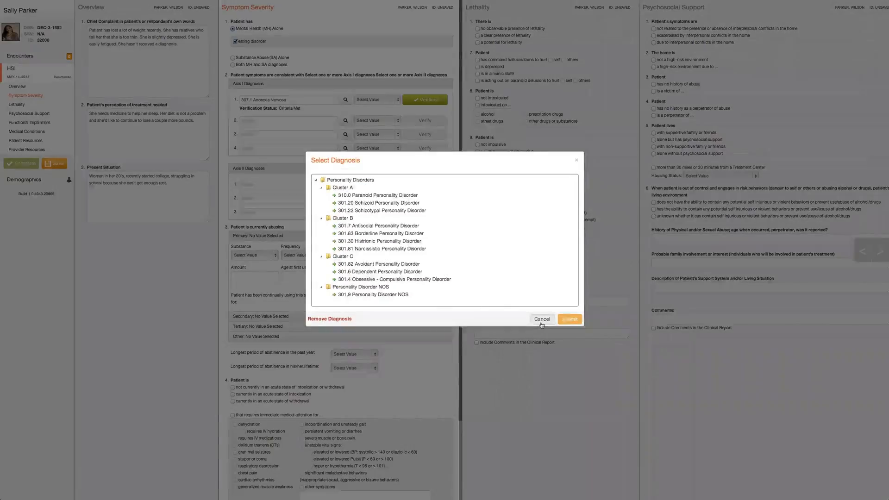
Examine the primary substance abuse choices for substance, frequency, route, date at last use and duration of continual use, leaving them unset.
scroll(376, 249, down, 1)
scroll(376, 249, down, 1)
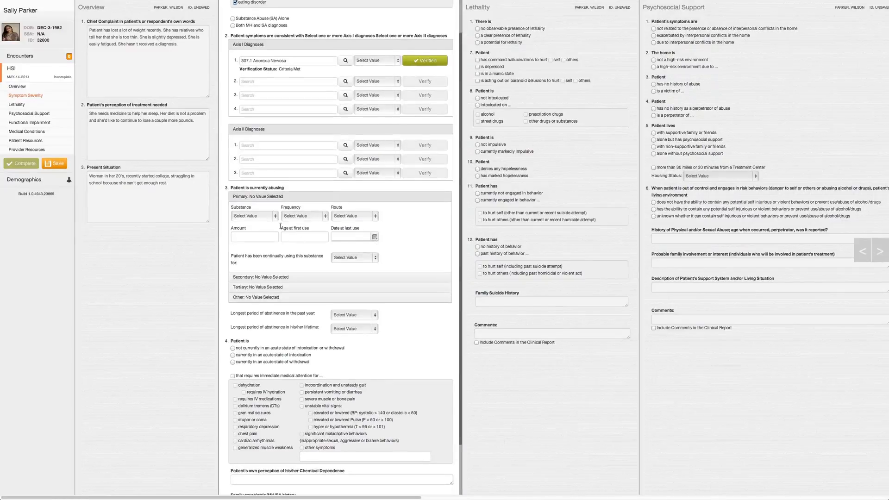
click(270, 217)
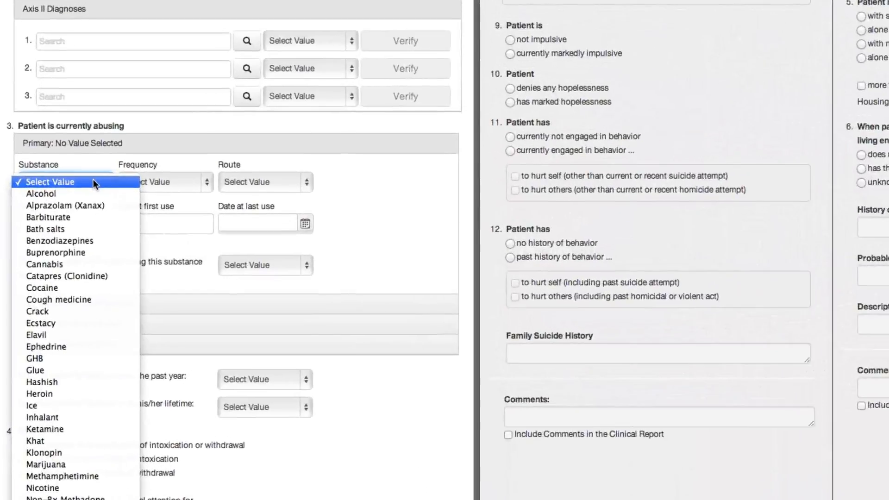
click(267, 217)
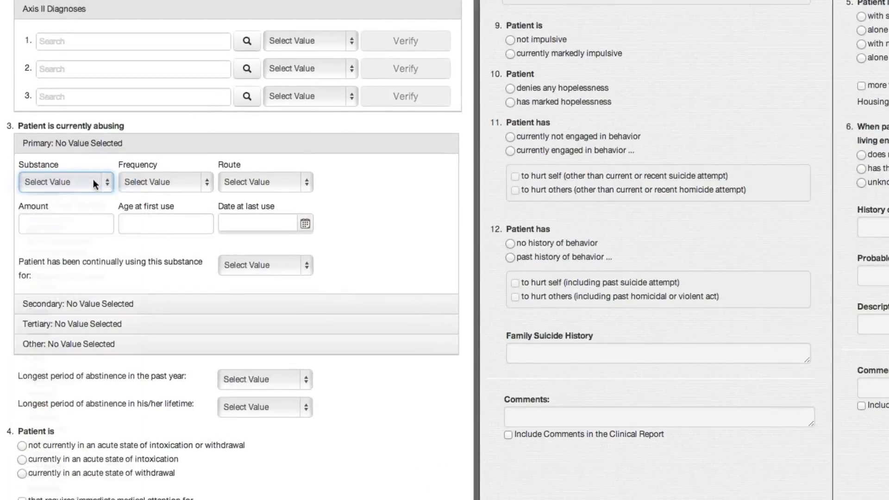
click(207, 182)
click(208, 181)
click(295, 181)
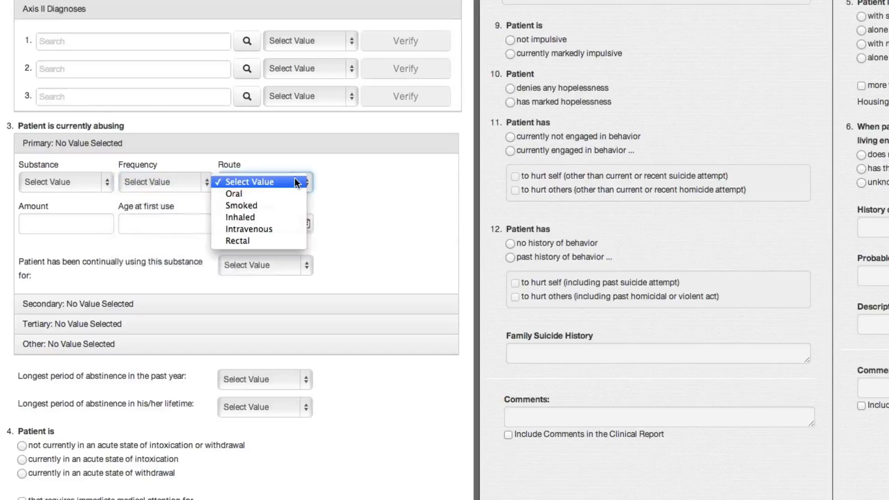
click(294, 181)
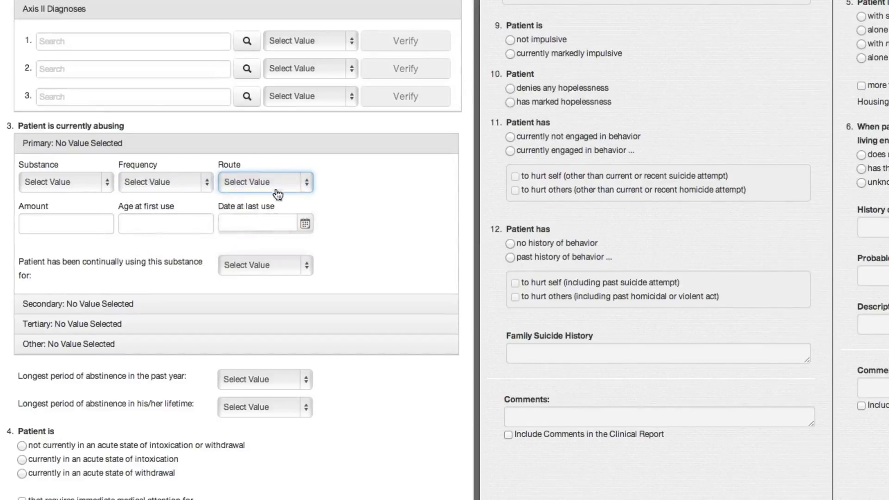
click(304, 224)
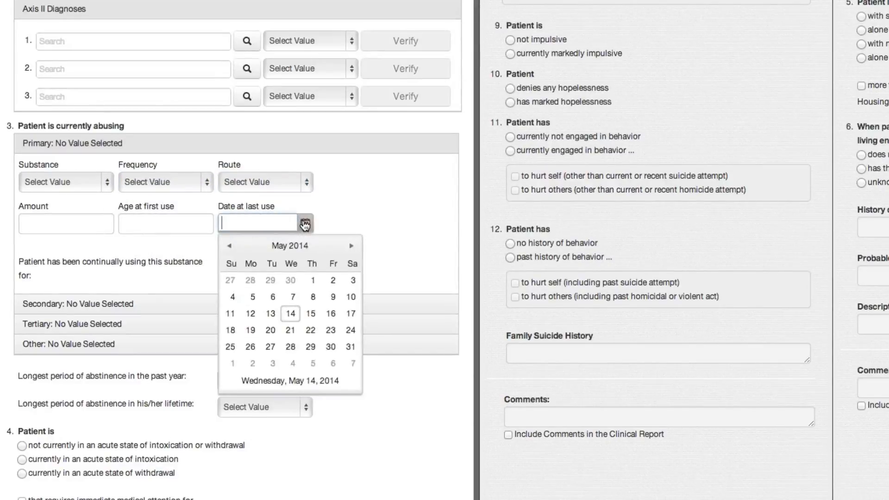
click(304, 224)
click(302, 262)
click(302, 261)
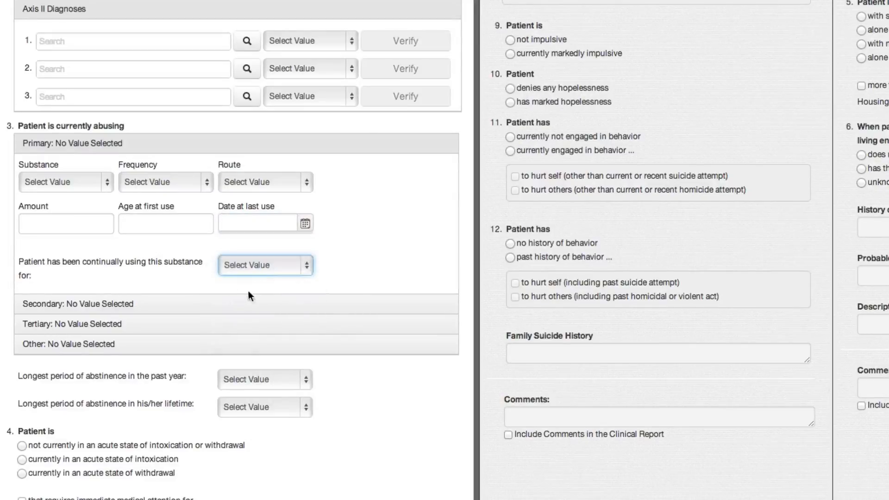
Look through the Secondary, Tertiary and Other substance sections and the choices for both longest abstinence periods.
click(248, 304)
click(243, 324)
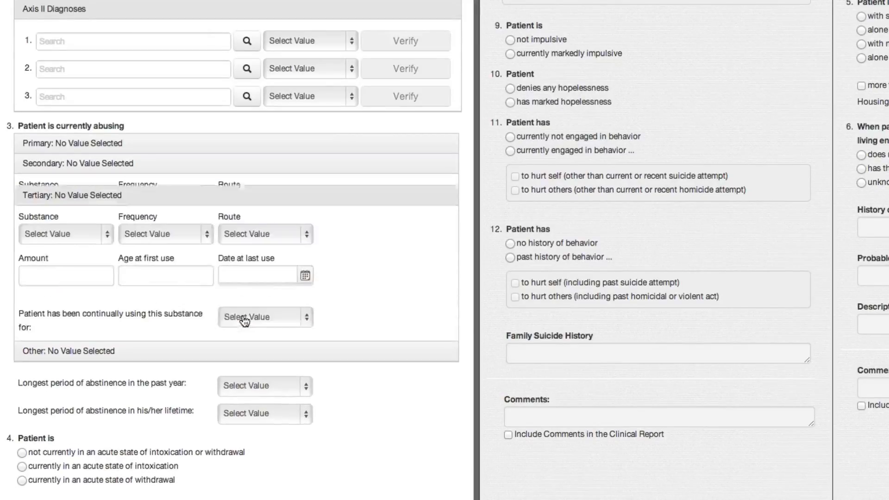
click(243, 341)
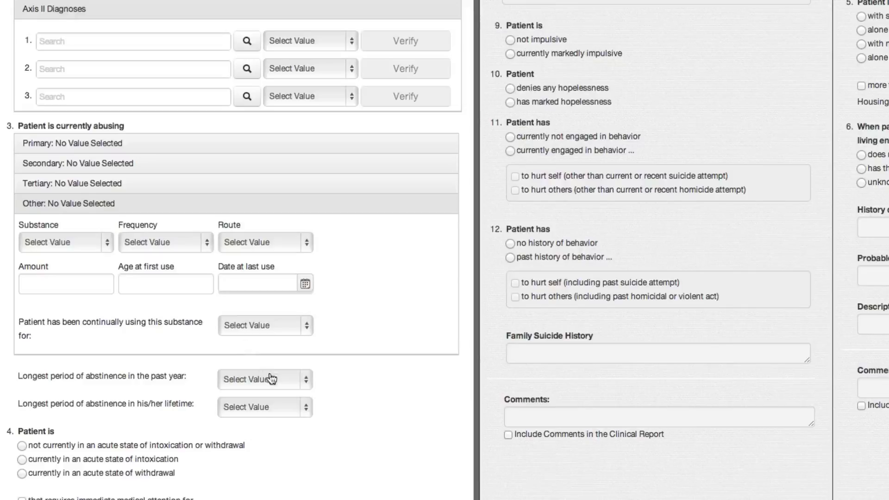
click(272, 379)
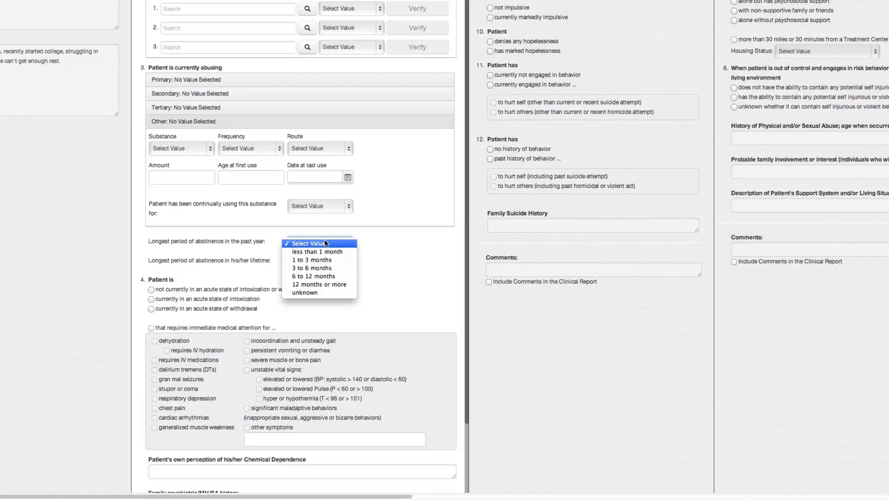
click(326, 244)
click(336, 261)
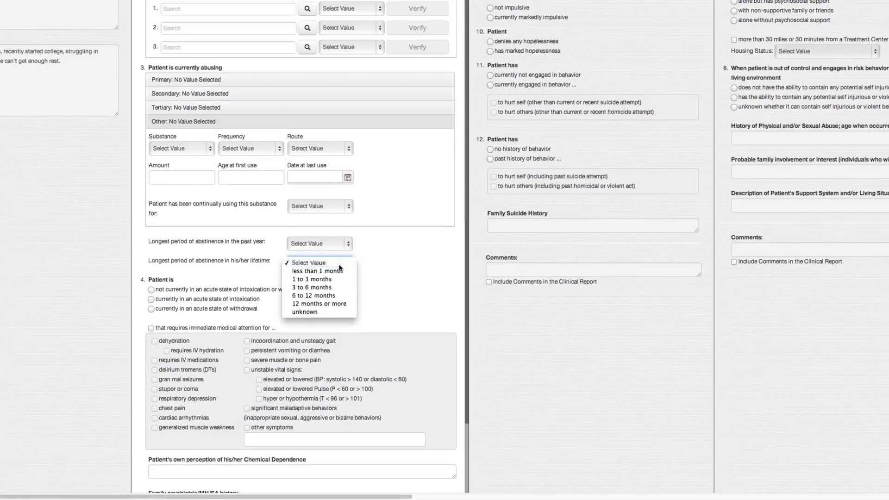
click(339, 266)
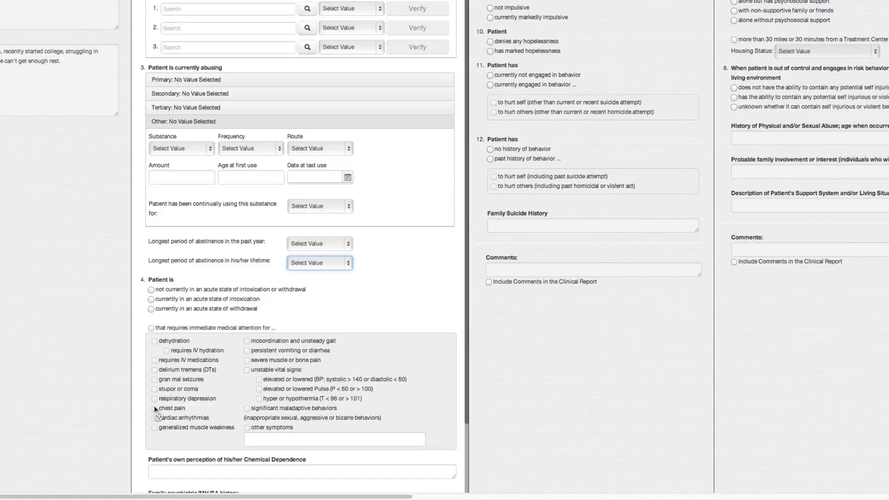
Try the acute withdrawal and acute intoxication states, and view the selectable intoxication diagnoses without choosing one.
click(151, 308)
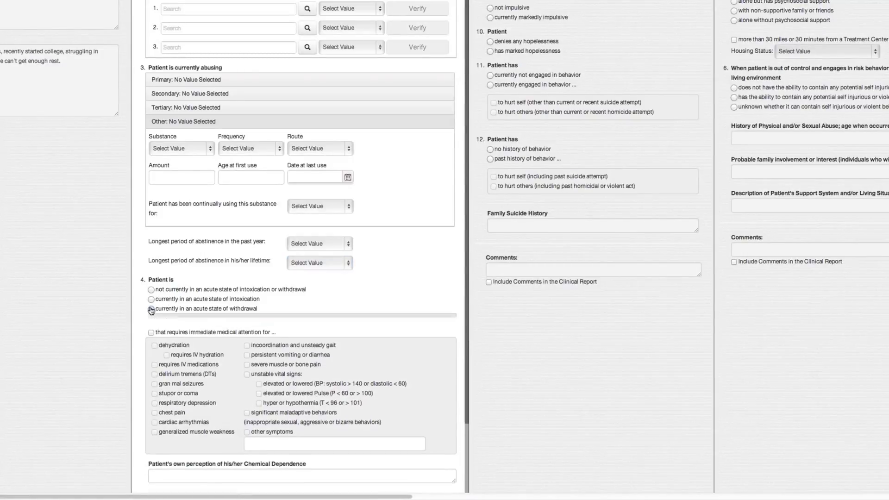
click(151, 299)
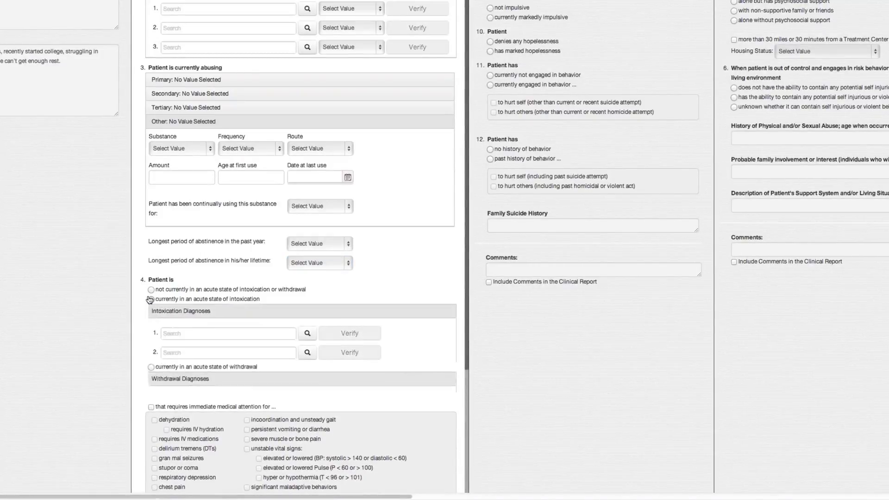
click(308, 334)
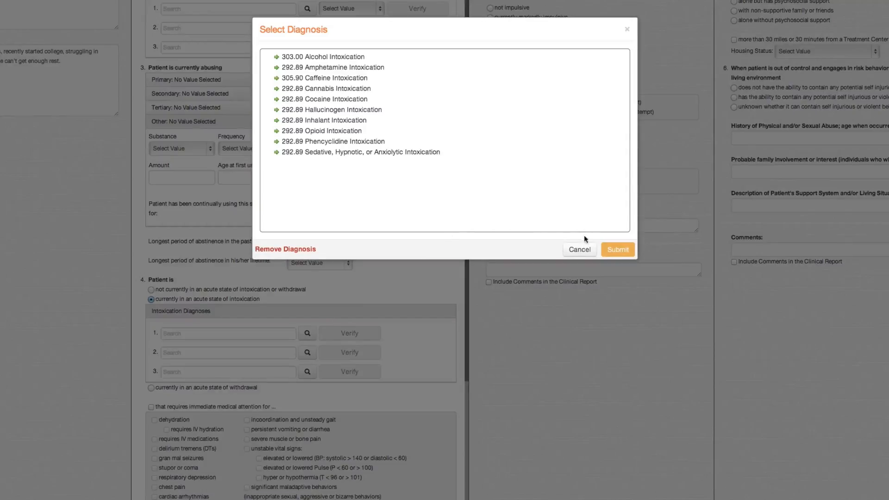
click(585, 250)
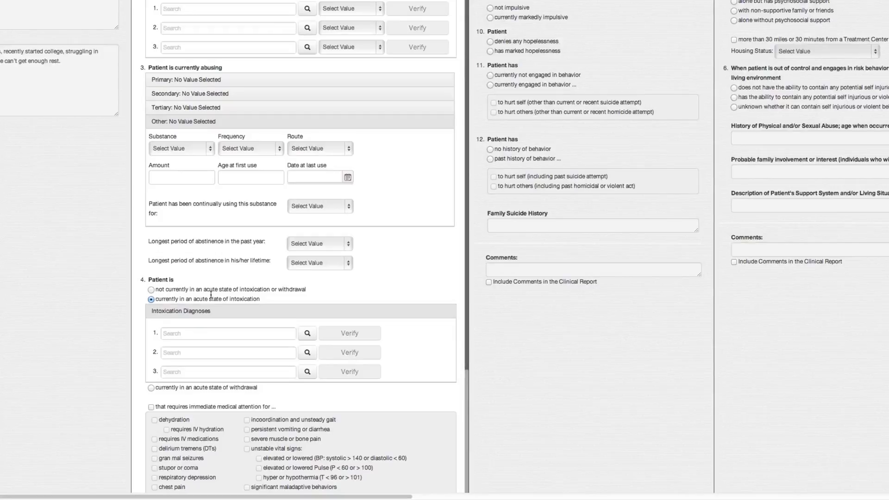
Set the patient as not currently in an acute state of intoxication or withdrawal.
click(151, 290)
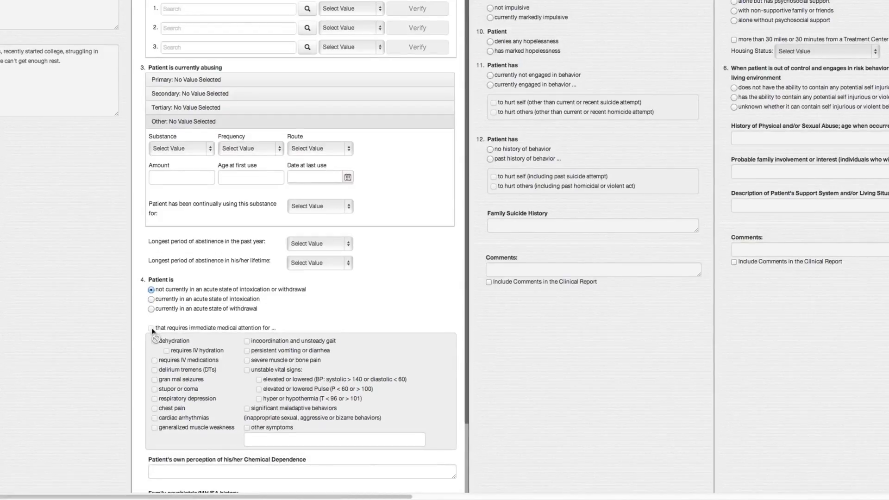
Enter the Symptom Severity comment "Leave a comment to appear in your report.".
scroll(160, 332, down, 4)
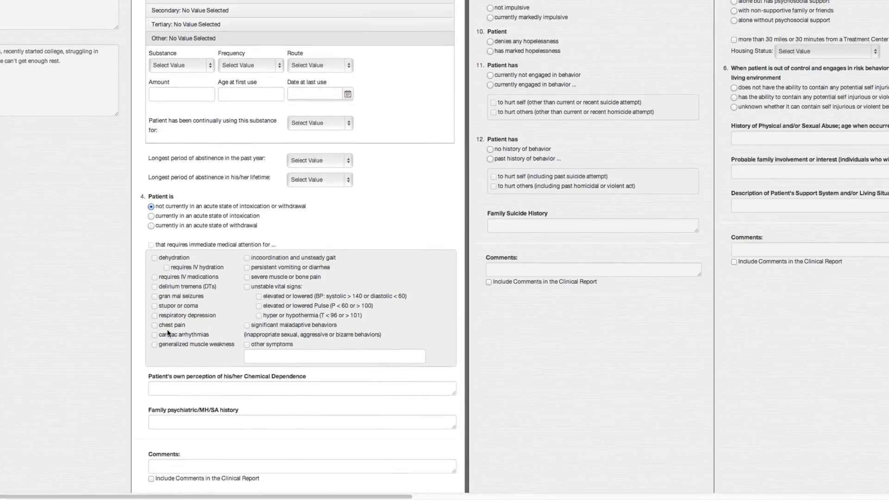
click(164, 388)
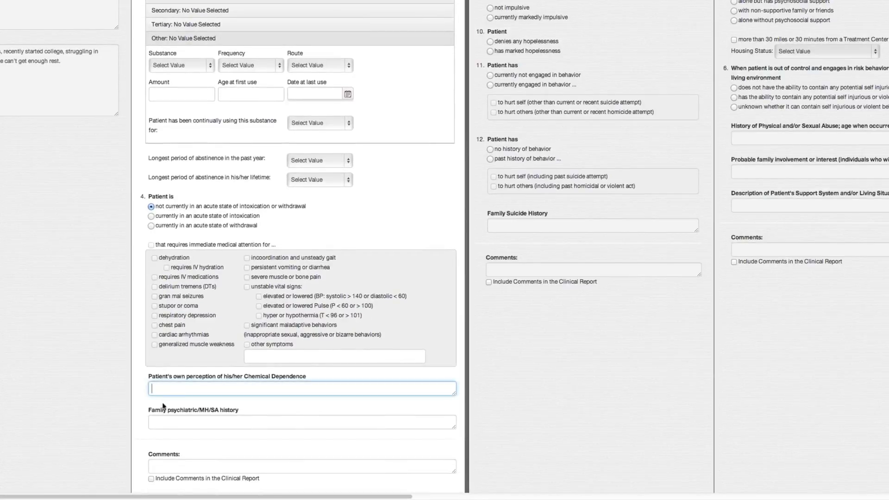
click(164, 419)
click(164, 465)
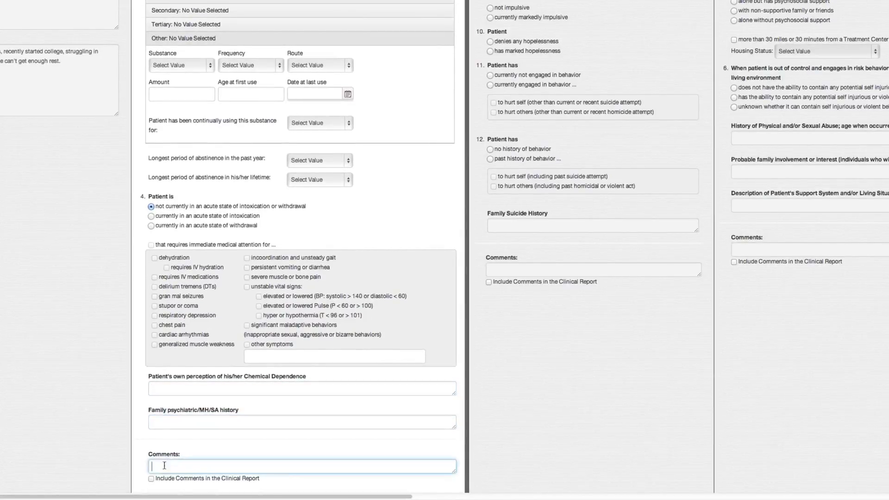
text(Leave a com)
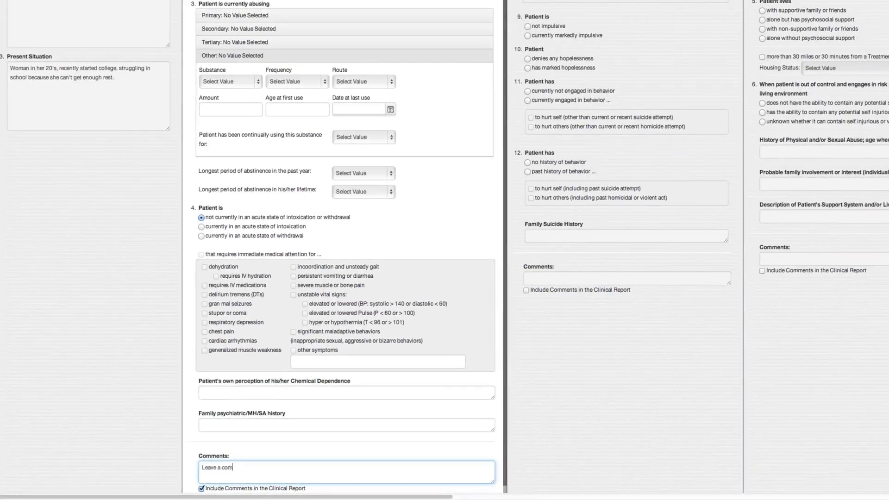
text(ment to appear in)
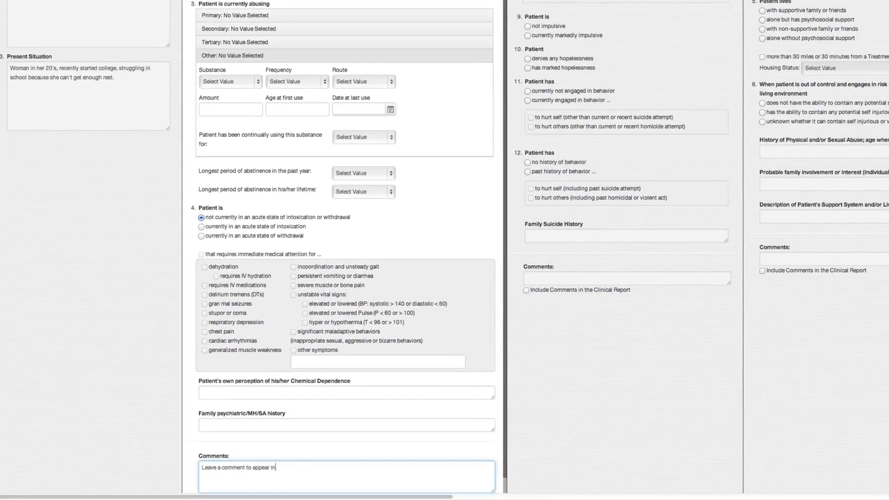
text( your report.)
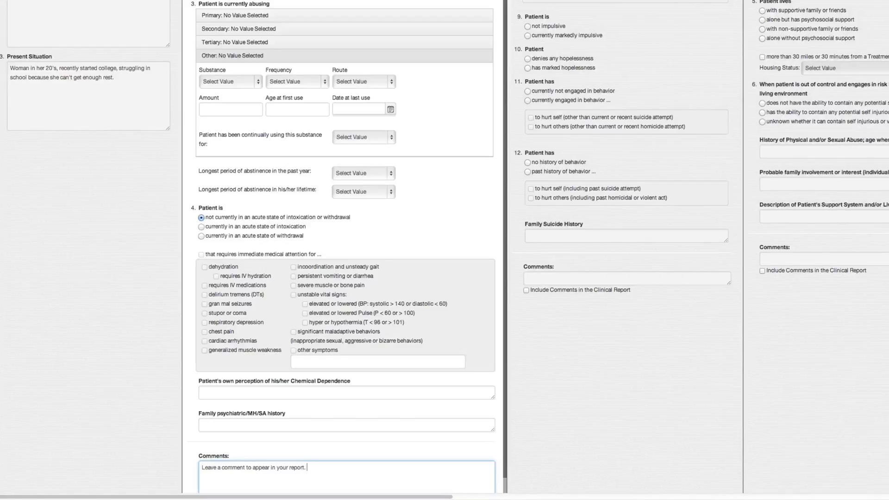
Enter "Patient is not abusing any drugs or alcohol." as the patient's own perception of chemical dependence.
click(245, 390)
text(Patient)
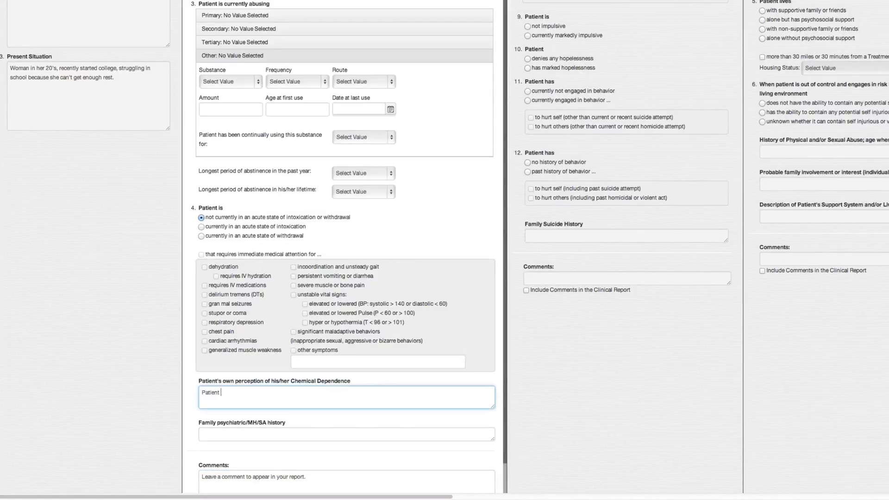
text( is not abusing any dr)
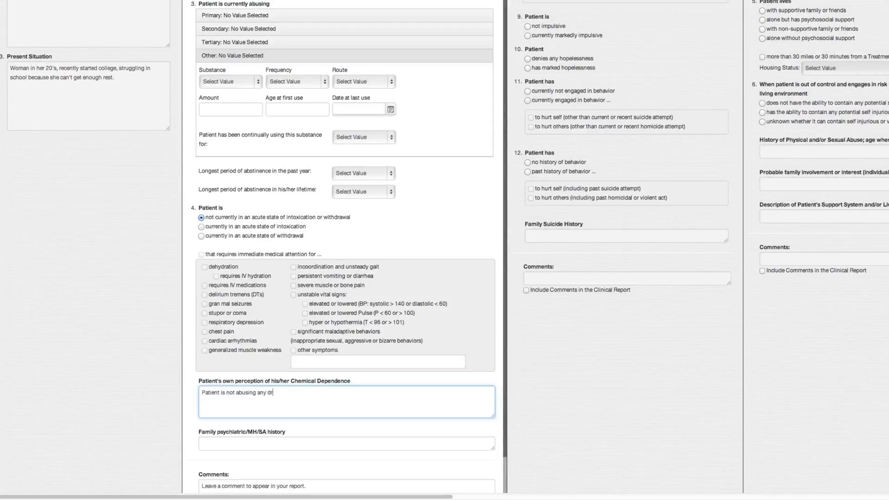
text(cohol.)
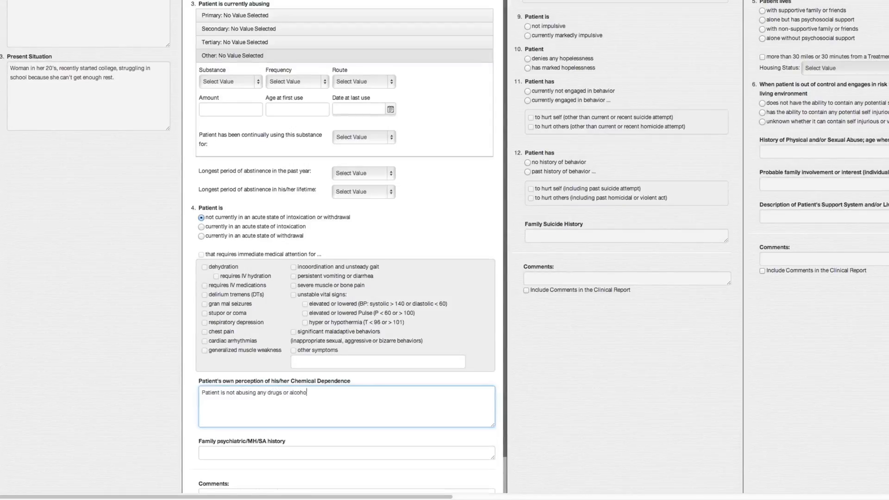
Enter "She has an aunt who has Major Recurrent Depression." as the family psychiatric/MH/SA history, and save the encounter.
click(227, 452)
text(She has an )
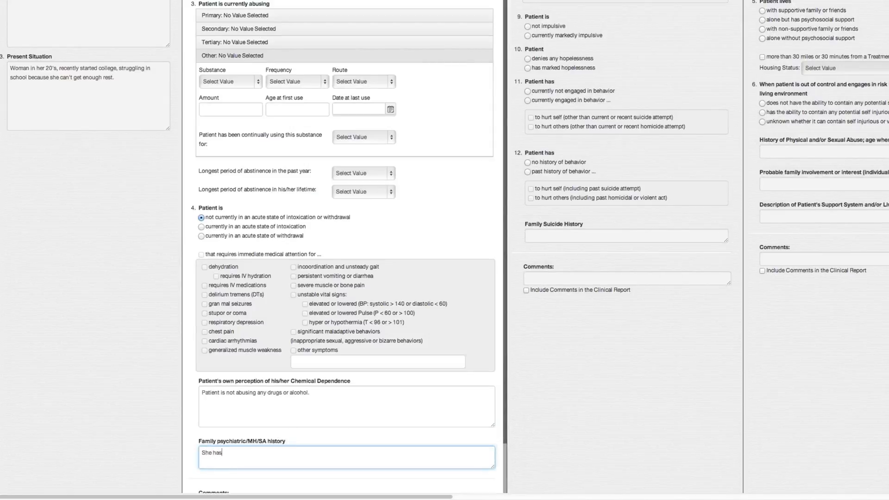
text(aunt who has m)
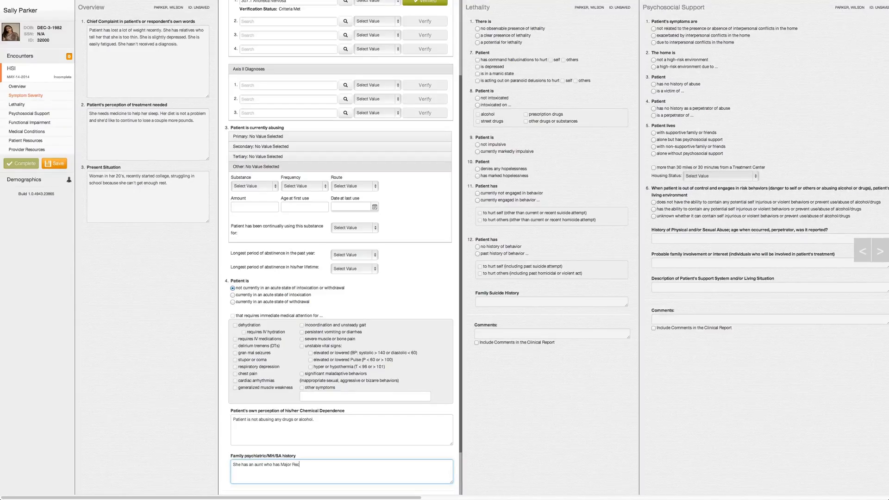
text(ajor Recurrent Depression.)
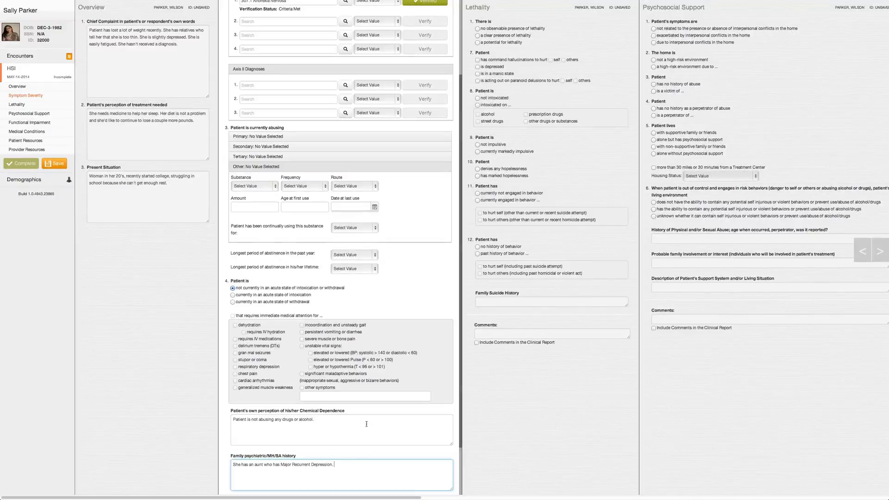
scroll(367, 424, down, 2)
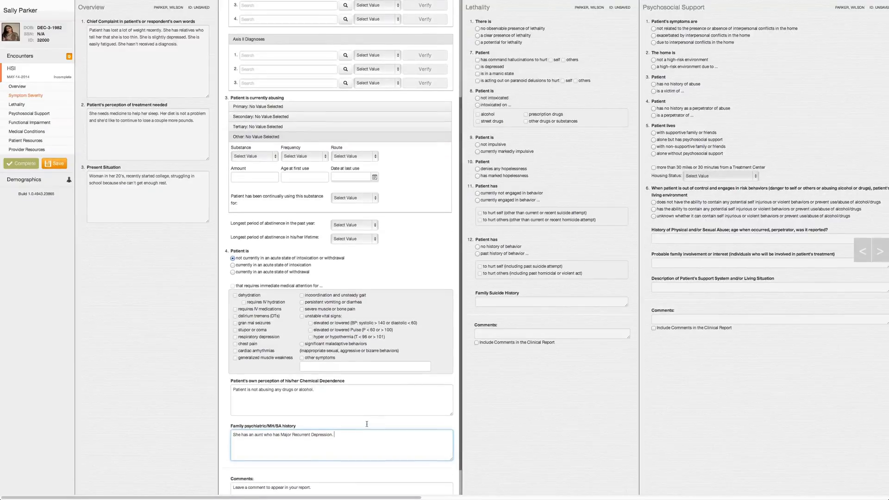
click(62, 171)
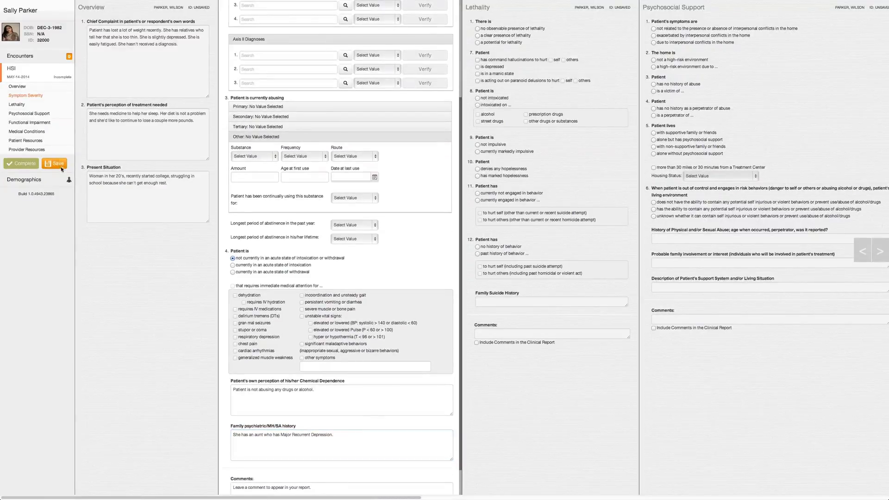
click(60, 164)
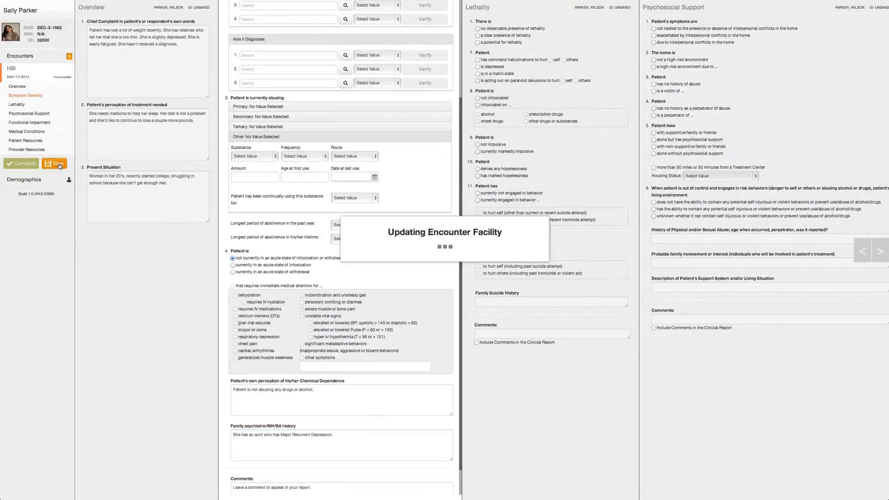